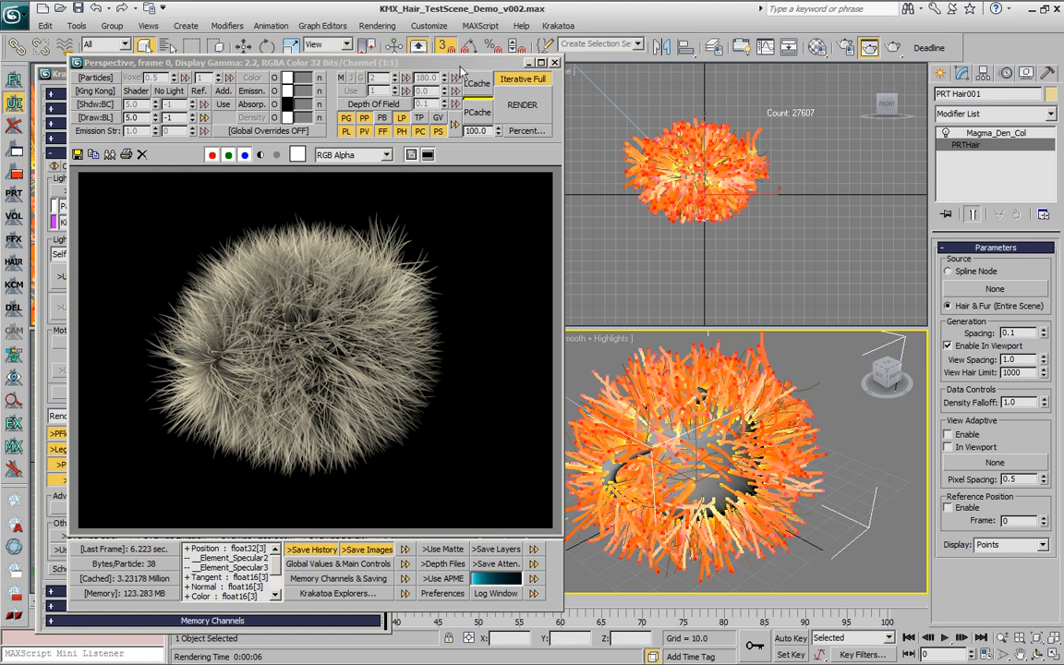
- Set the render mode to Export To Krakatoa SR, export the frame, and dismiss the render console once it has finished
drag(460, 71, 814, 63)
click(111, 416)
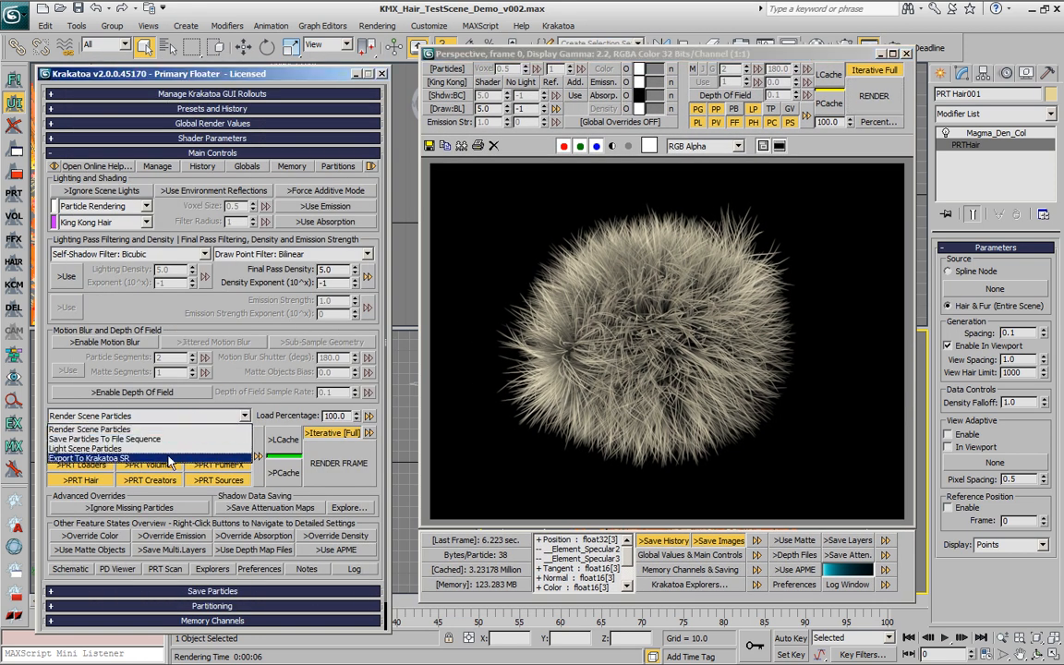
click(93, 459)
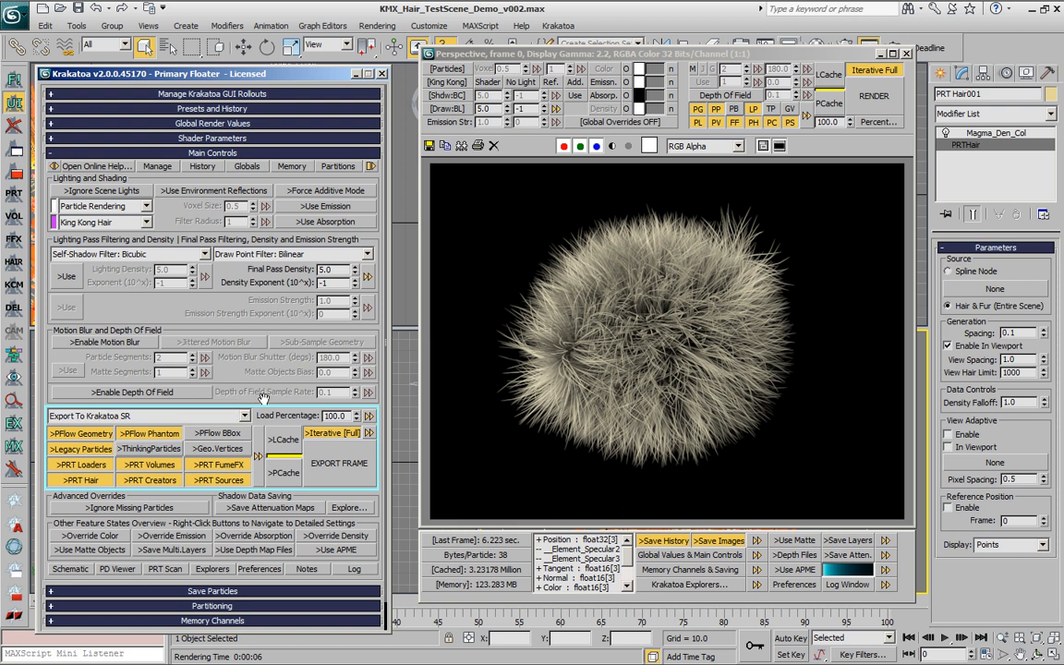
click(334, 465)
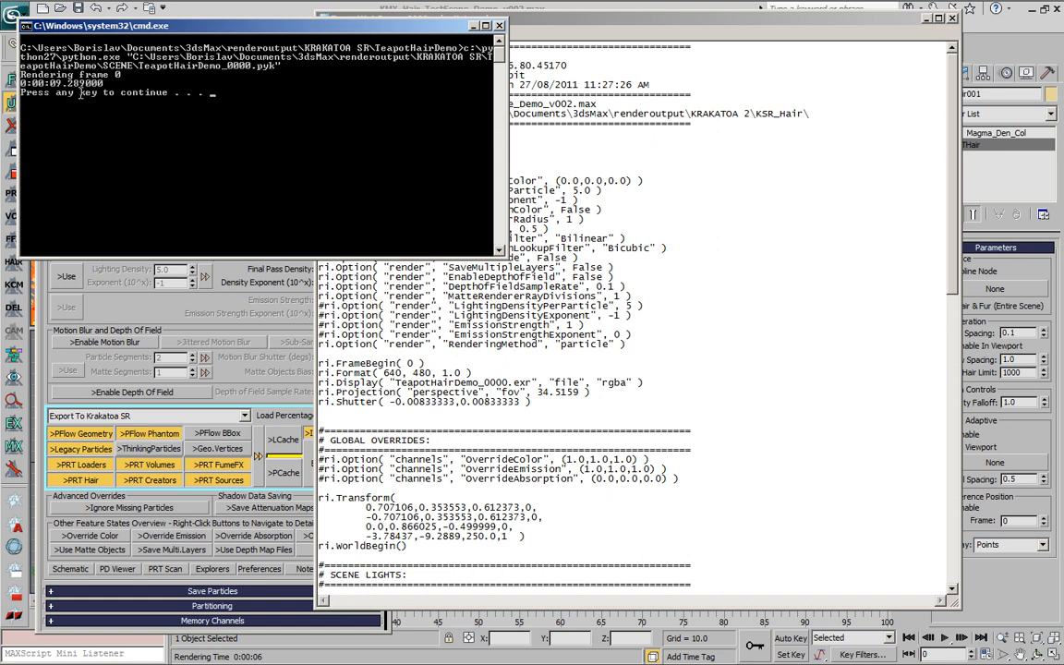
key(Return)
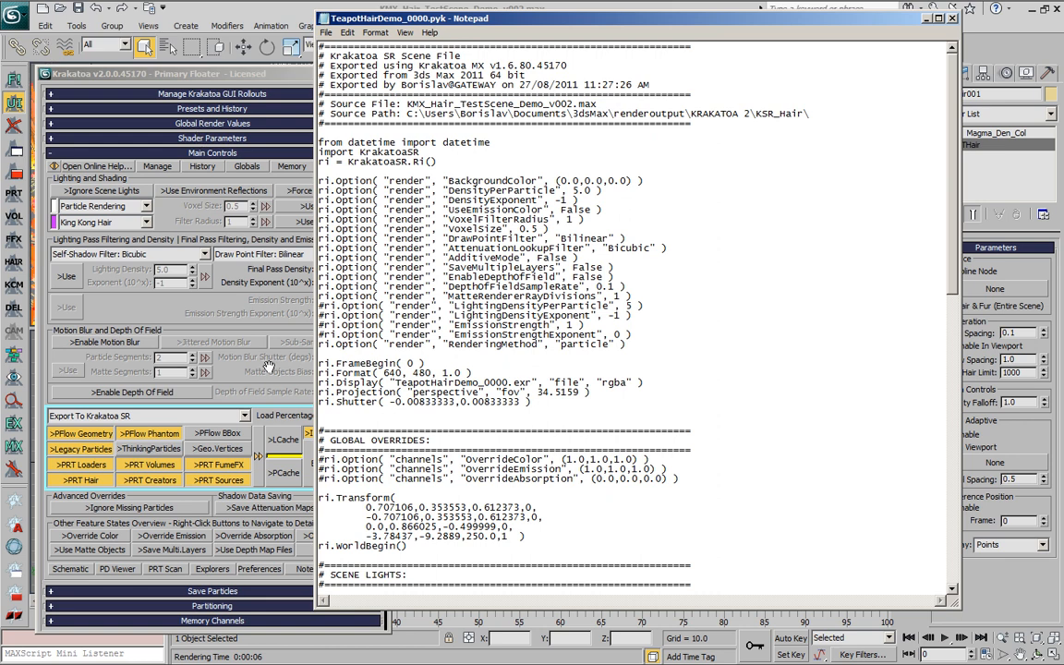
- Switch the render mode back to Render Scene Particles and render the frame
click(211, 418)
click(102, 430)
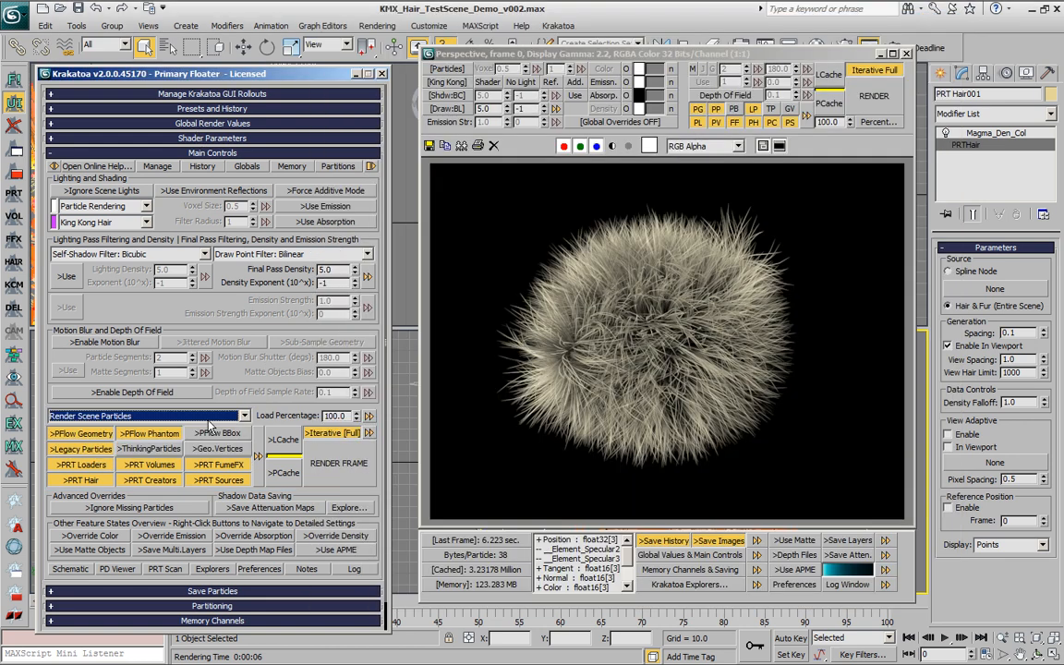
click(335, 467)
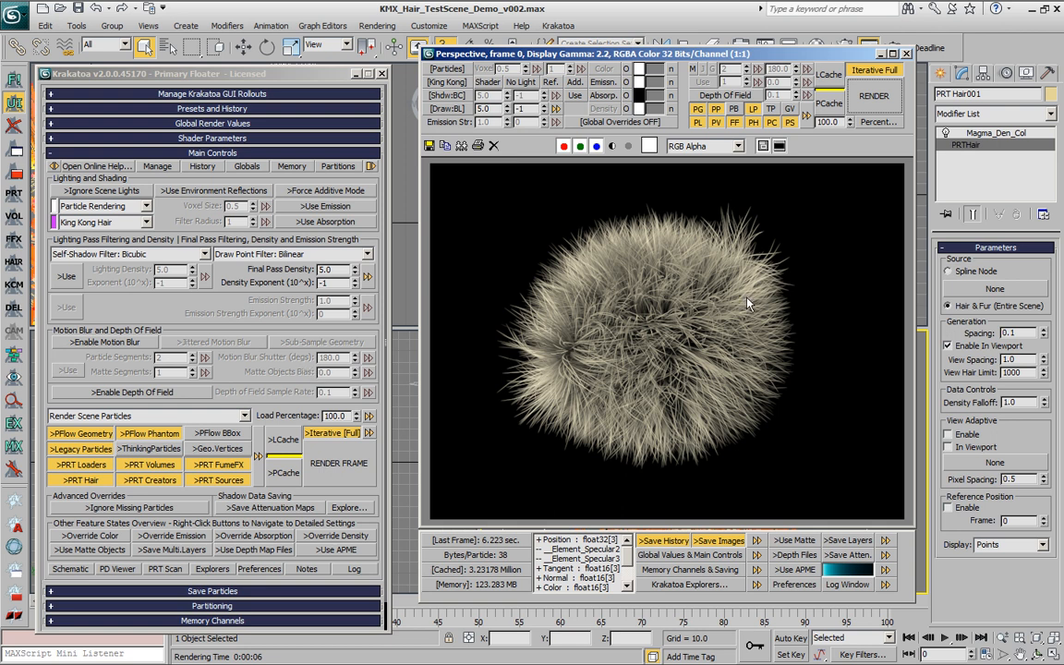
click(853, 66)
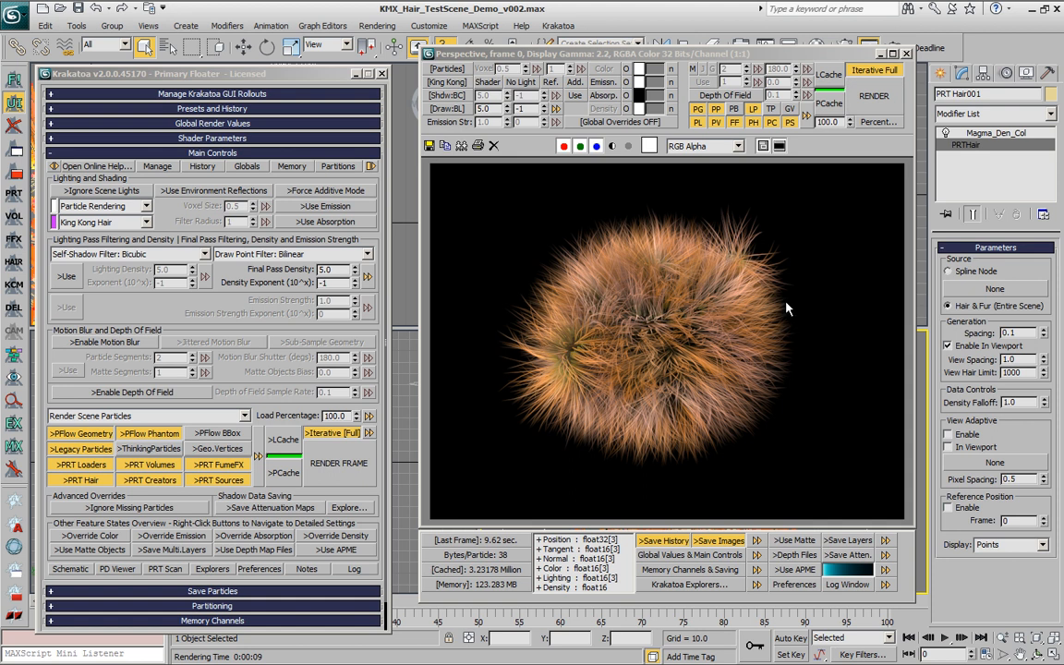
- Open the saved rendered frame TeapotHairDemo_0000.exr in the RAM Player and move its window clear for viewing
right_click(359, 452)
mouse_move(480, 539)
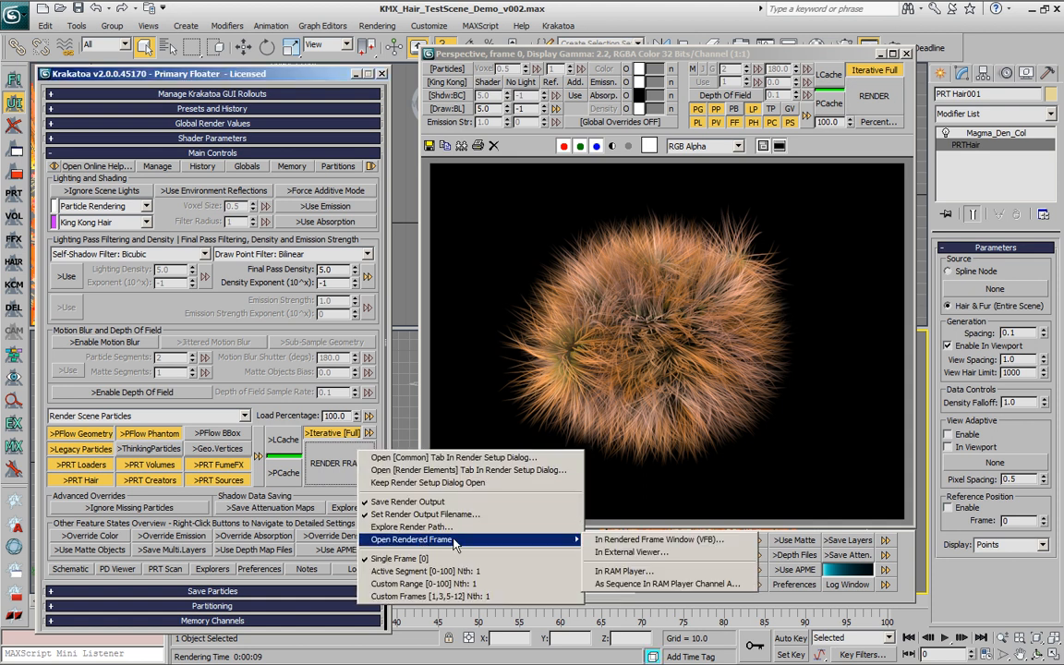
click(618, 572)
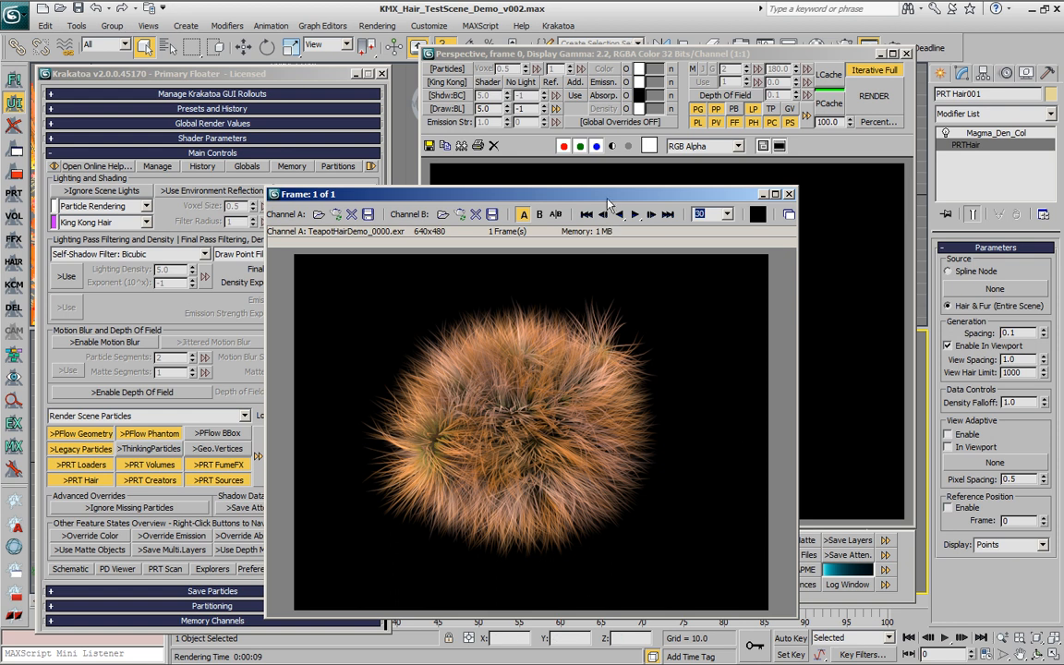
drag(610, 201, 623, 150)
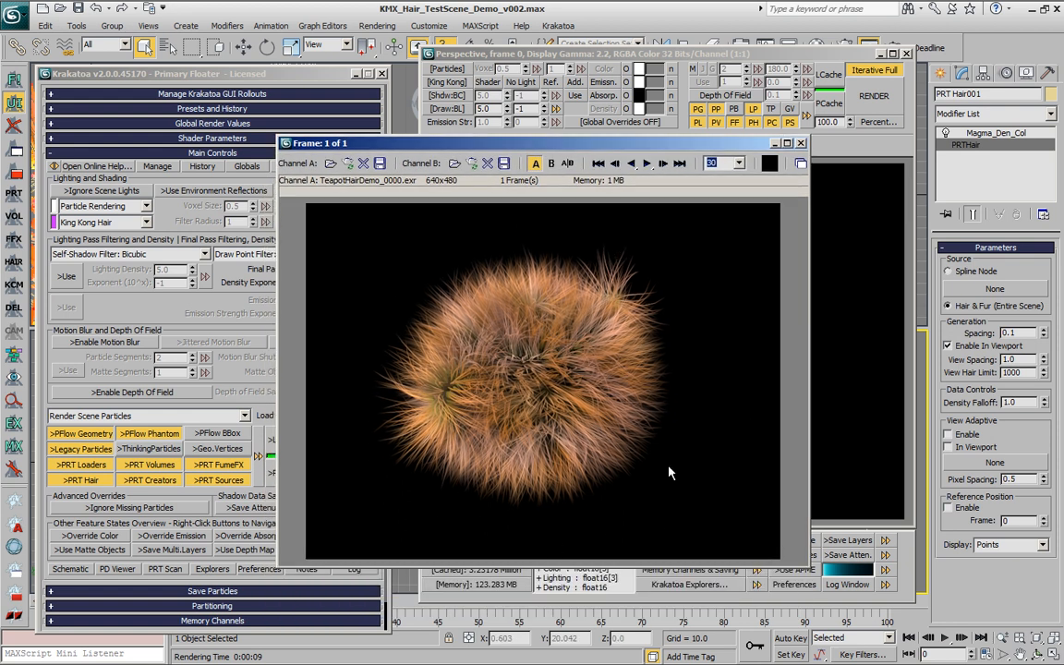
- Load the current frame buffer render into channel B, compare it with channel A using the split divider, and close the RAM Player
click(550, 165)
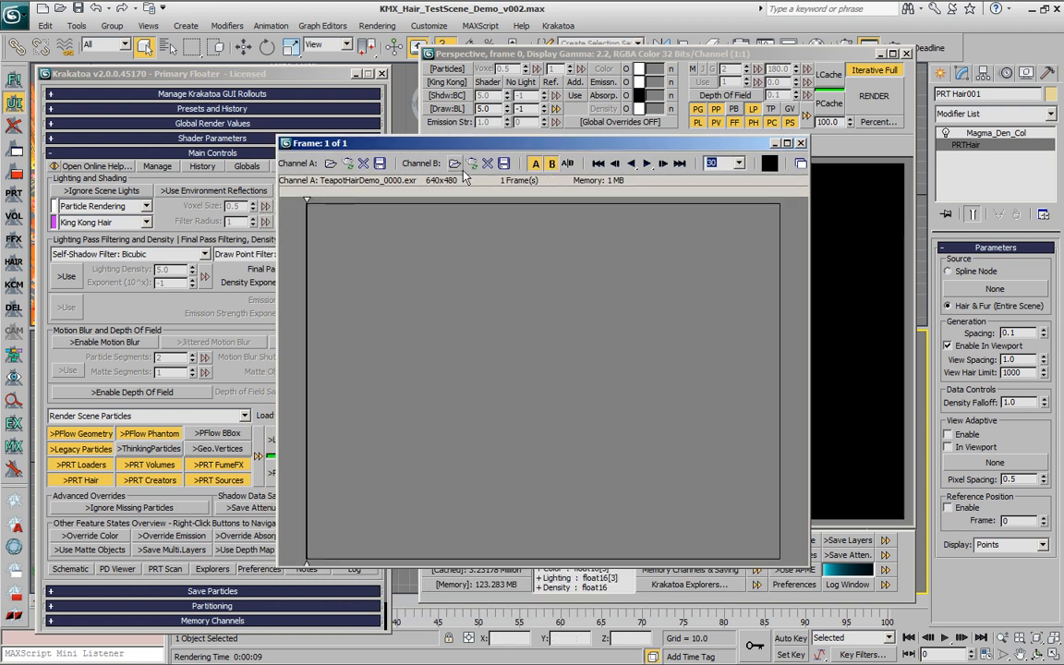
click(570, 424)
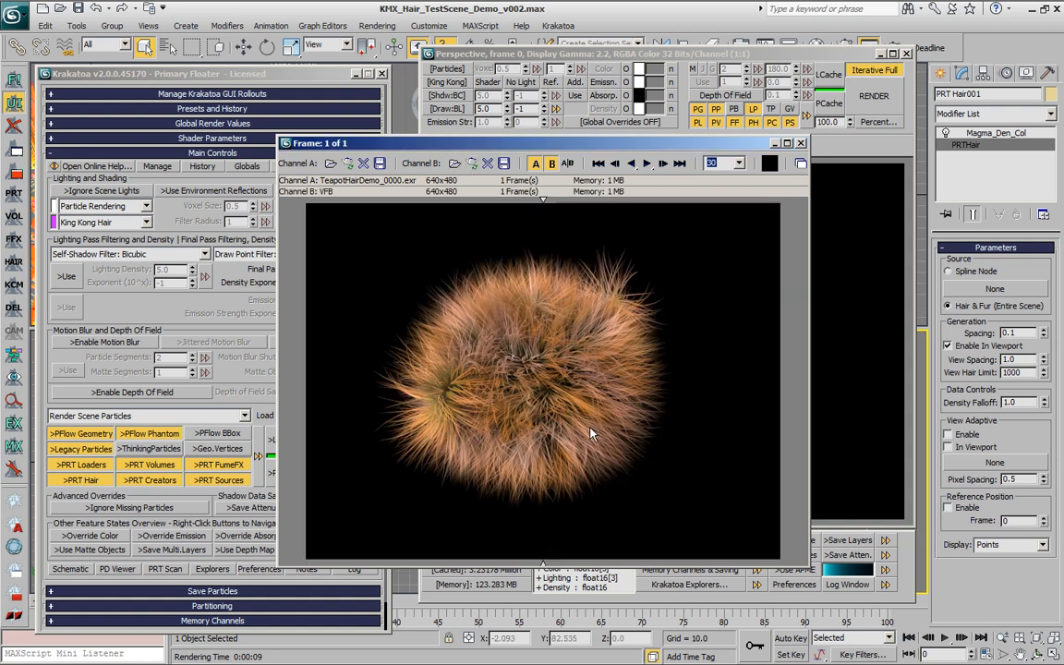
mouse_move(410, 340)
mouse_down()
mouse_move(725, 328)
mouse_move(368, 333)
mouse_move(701, 349)
mouse_move(344, 346)
mouse_move(568, 305)
mouse_move(503, 305)
mouse_move(525, 305)
mouse_up()
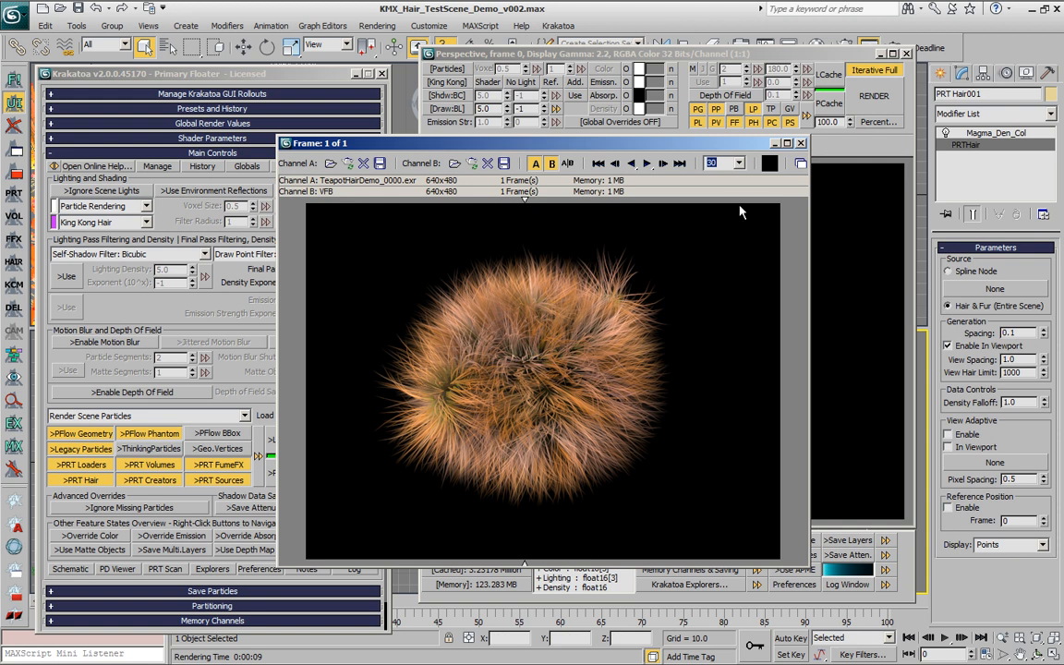
click(800, 143)
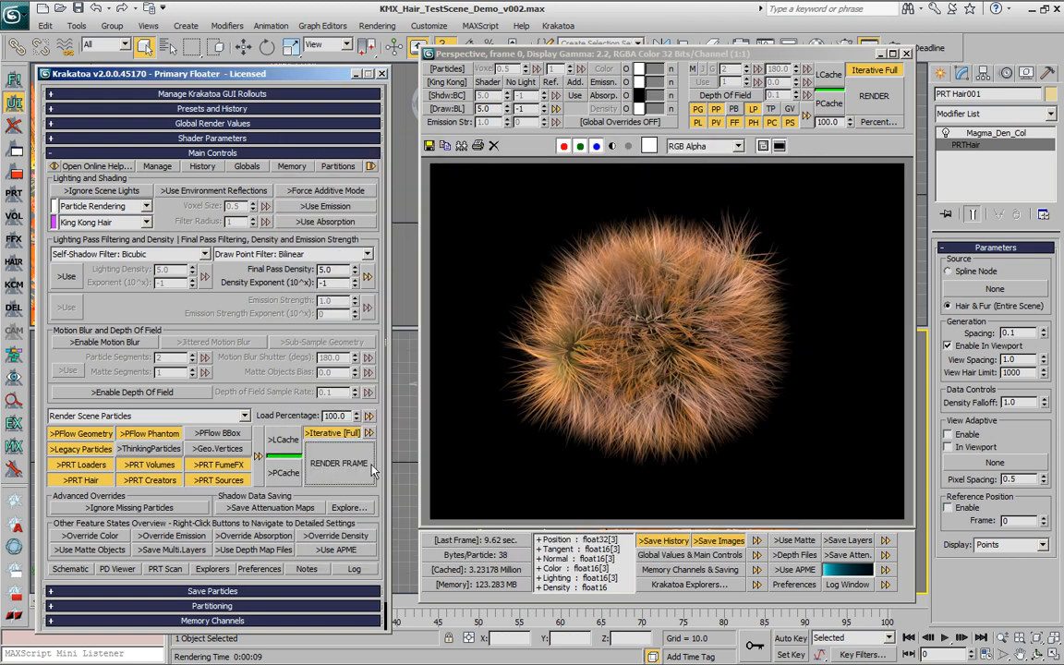
- Explore the render output path and inspect the exported particle file in the PRT subfolder of TeapotHairDemo
right_click(325, 469)
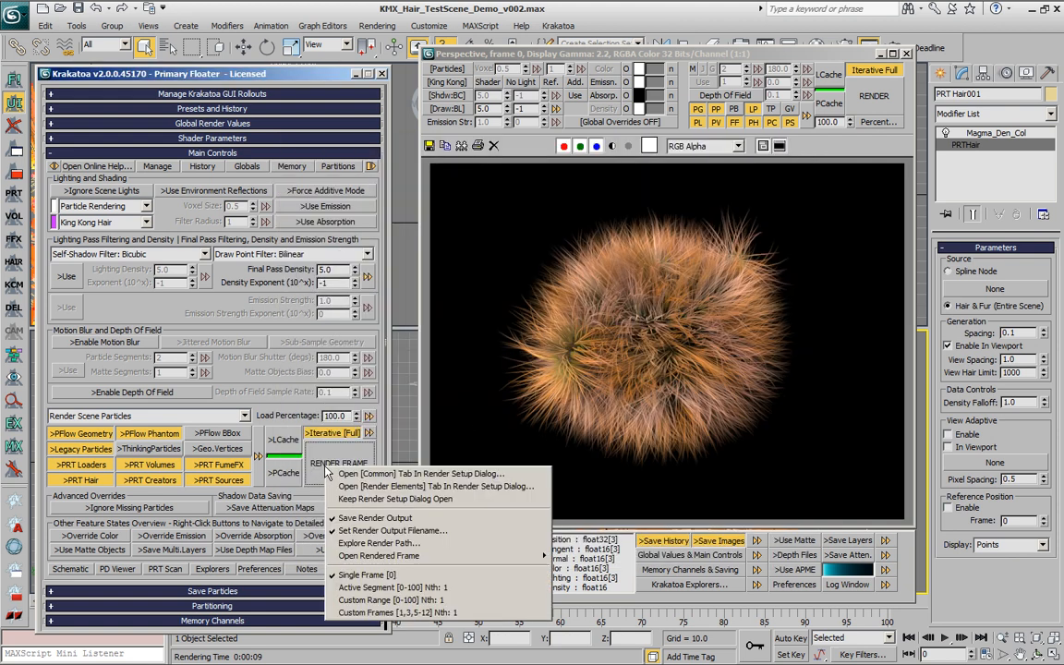
click(391, 544)
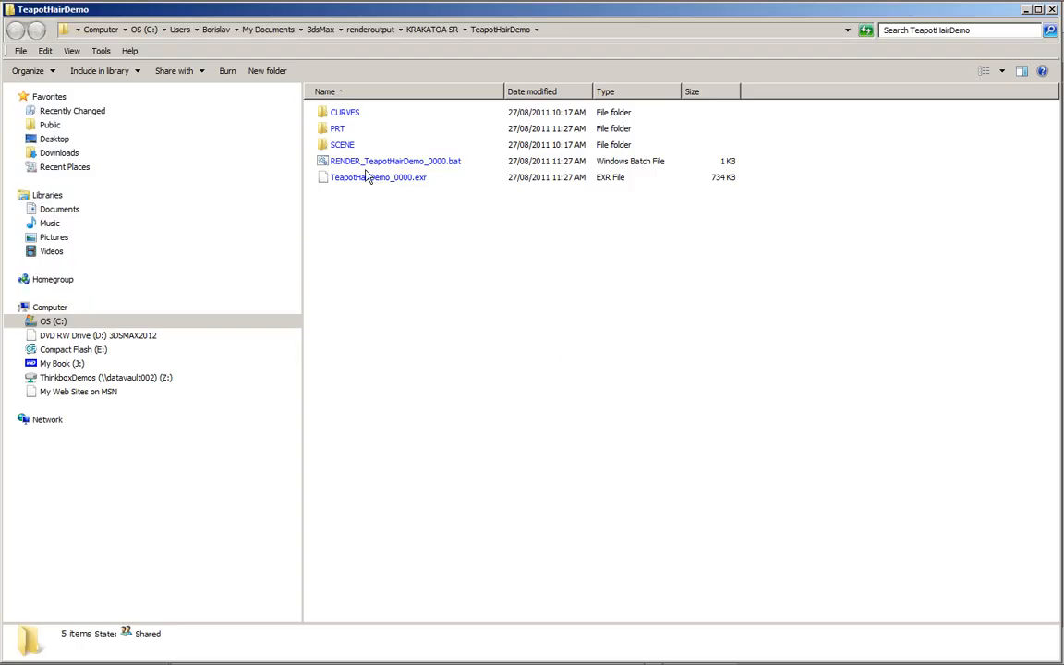
click(337, 132)
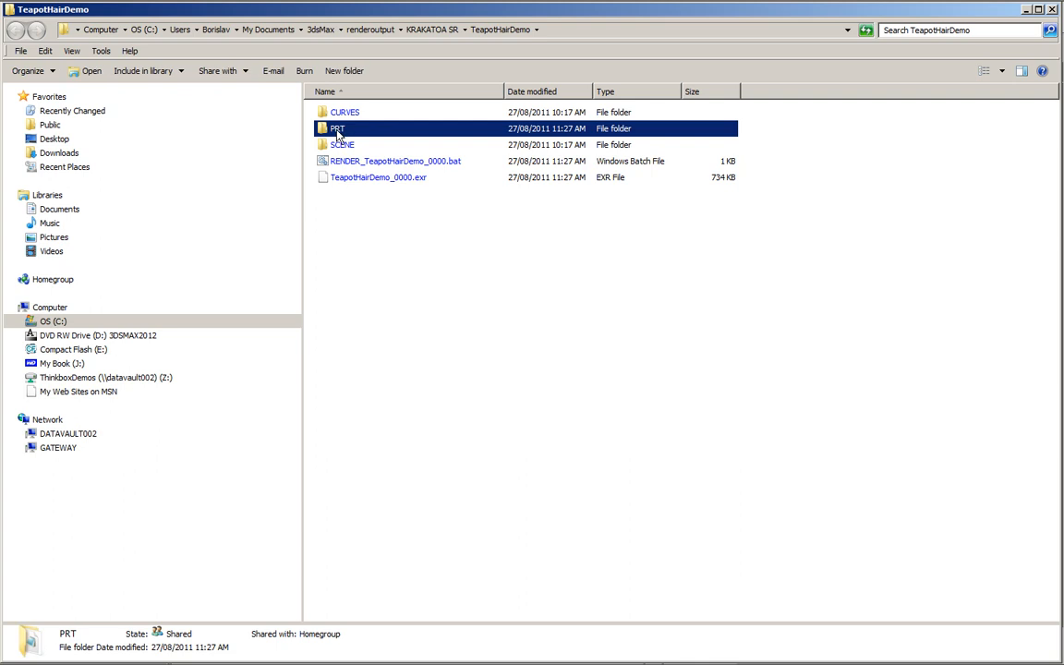
double_click(338, 133)
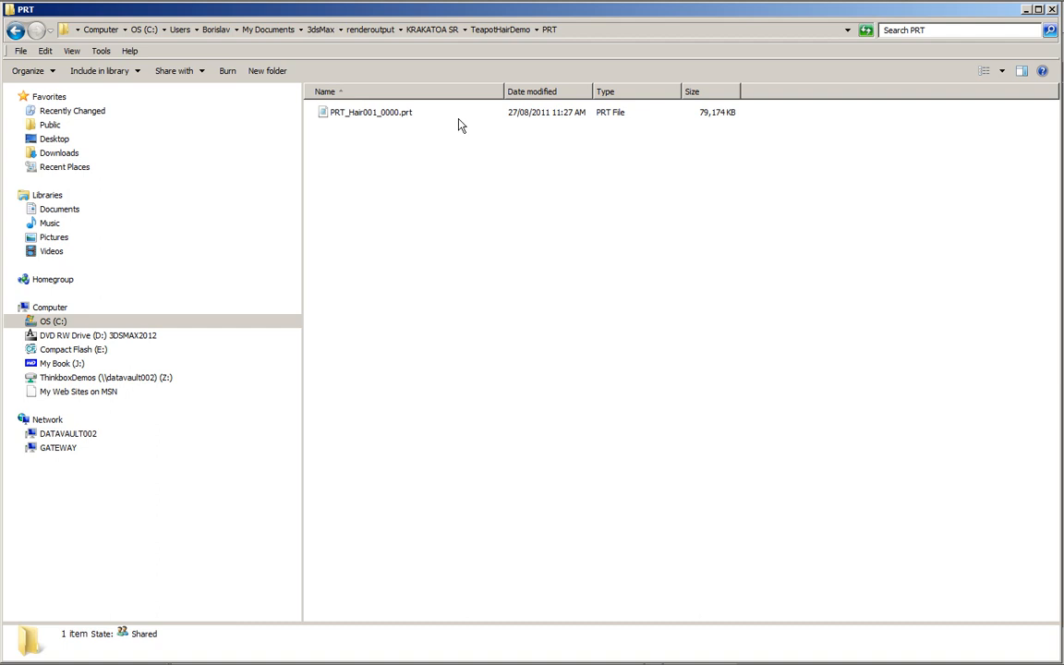
click(16, 30)
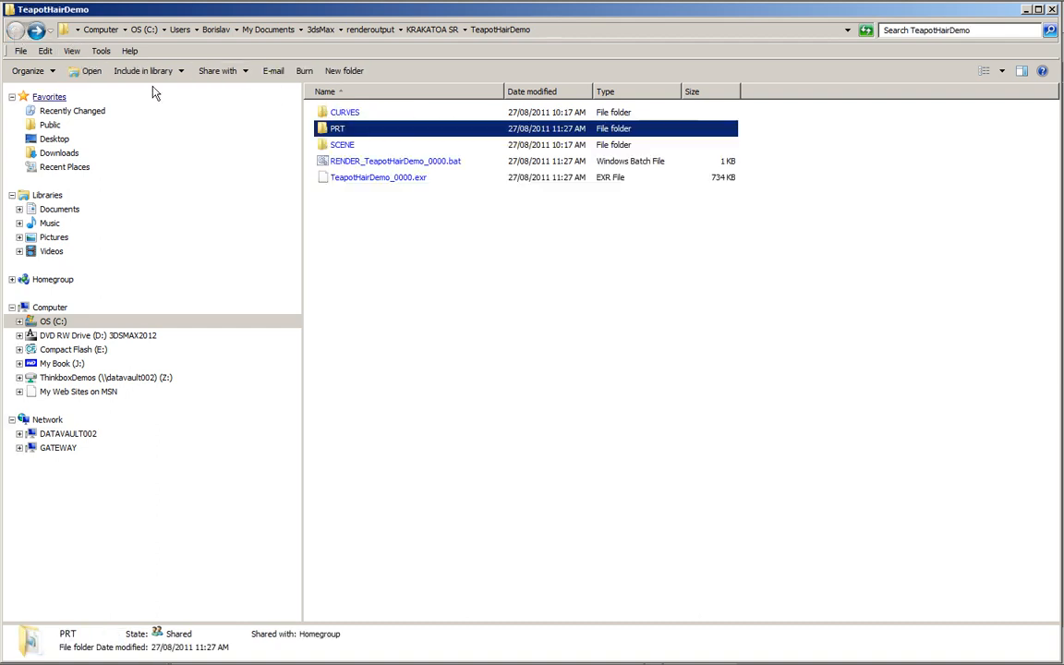
click(518, 235)
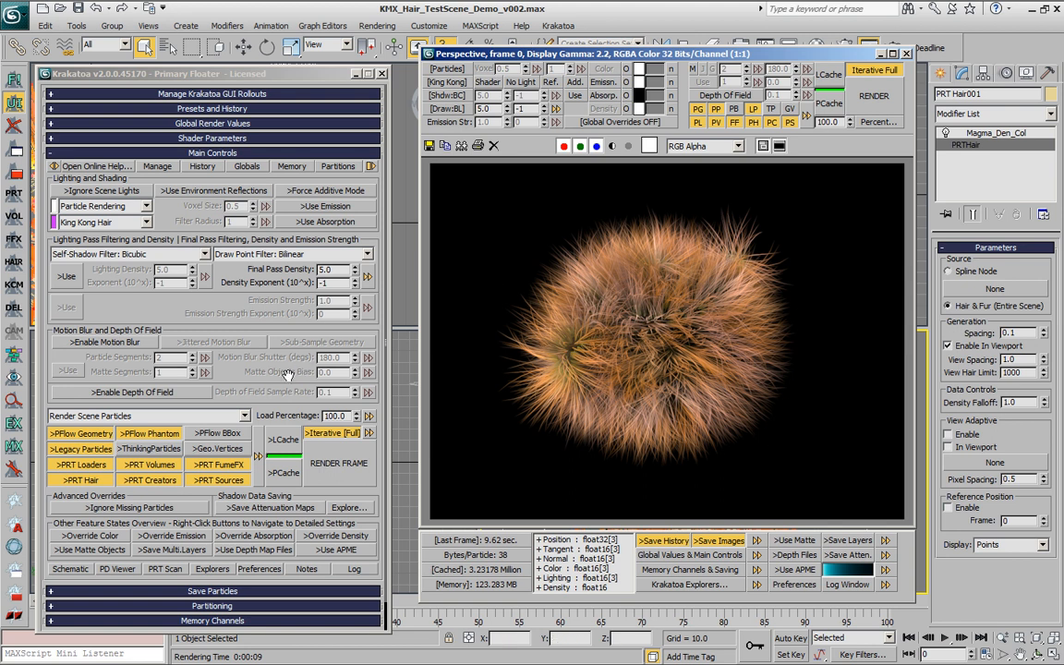
- Set the render mode to Export To Krakatoa SR again and close the rendered frame window
drag(264, 368, 265, 335)
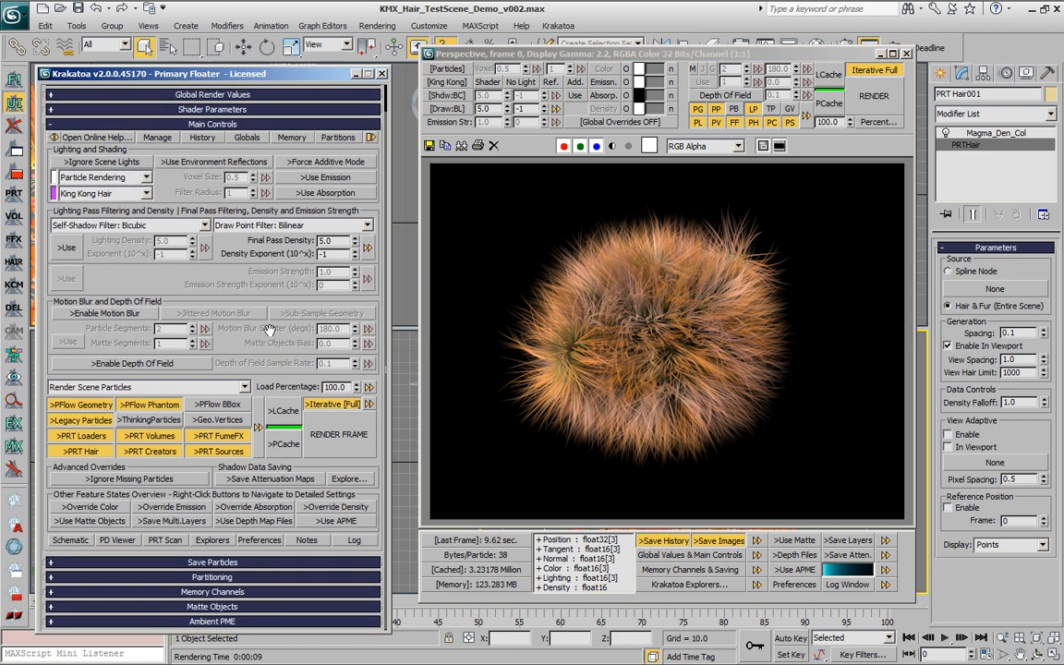
click(144, 387)
click(143, 431)
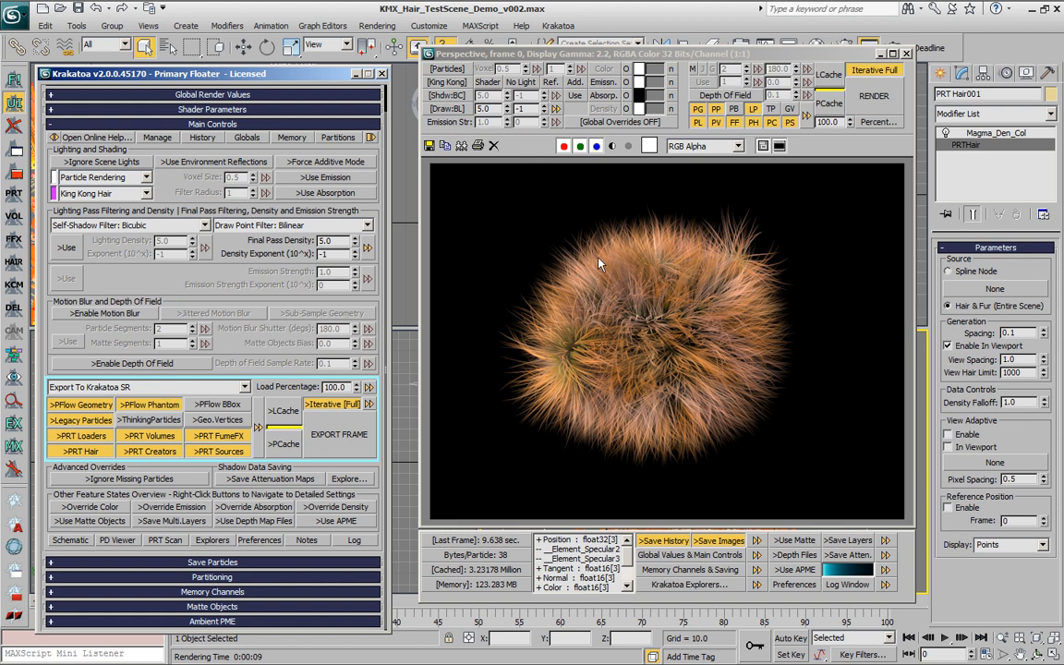
click(907, 53)
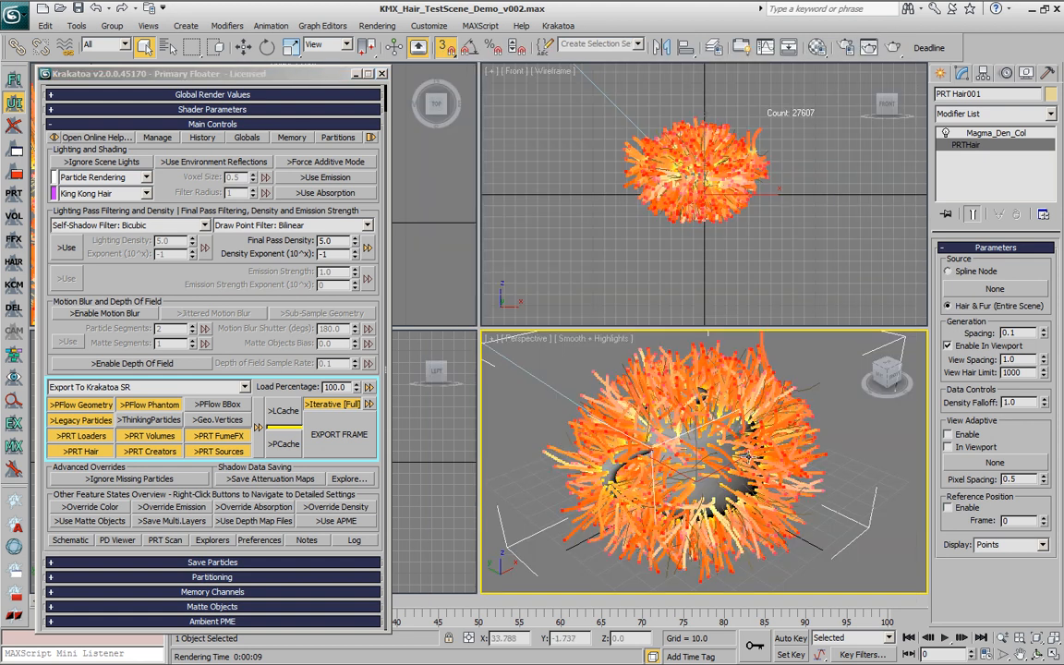
- Enable matte objects, assign Teapot001 to the KrakatoaMatteObjects named selection set, and reselect it through the highlighted set as a check
click(714, 486)
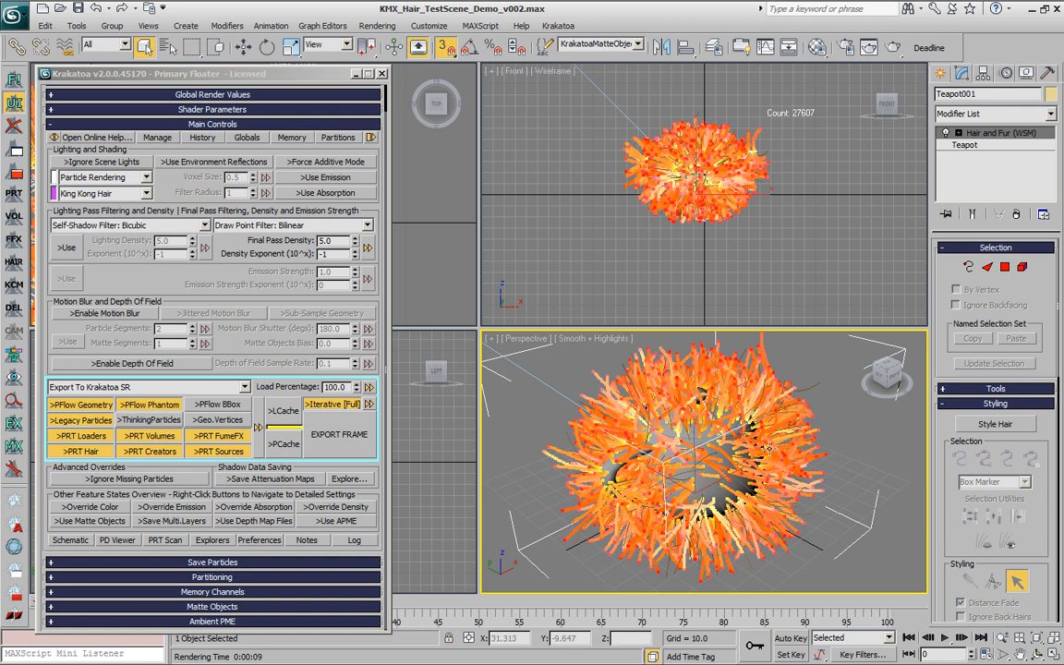
right_click(91, 522)
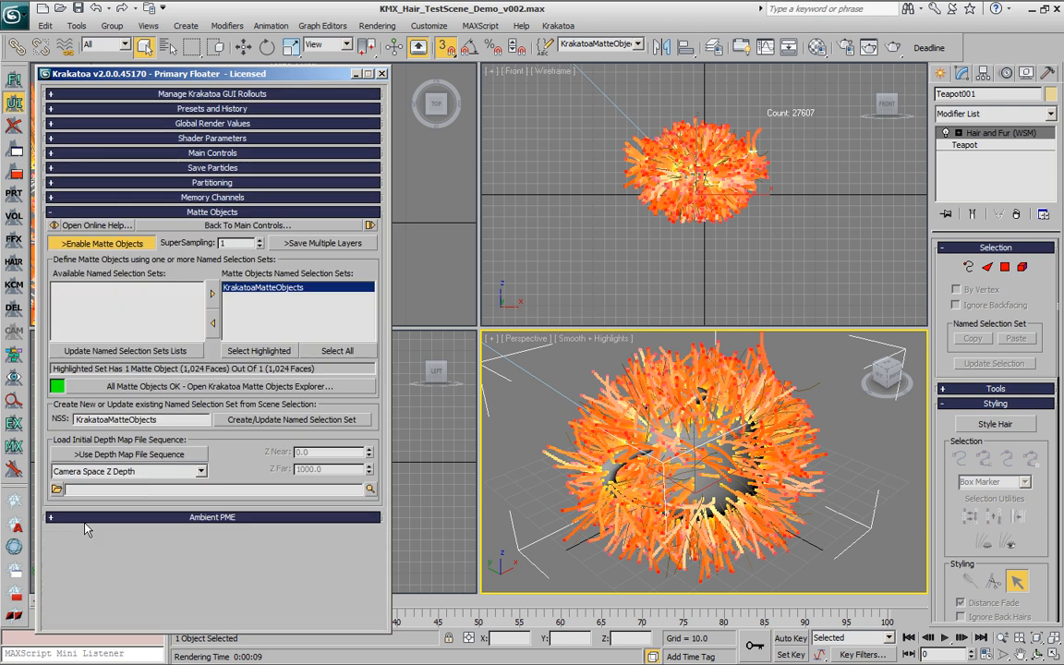
click(251, 421)
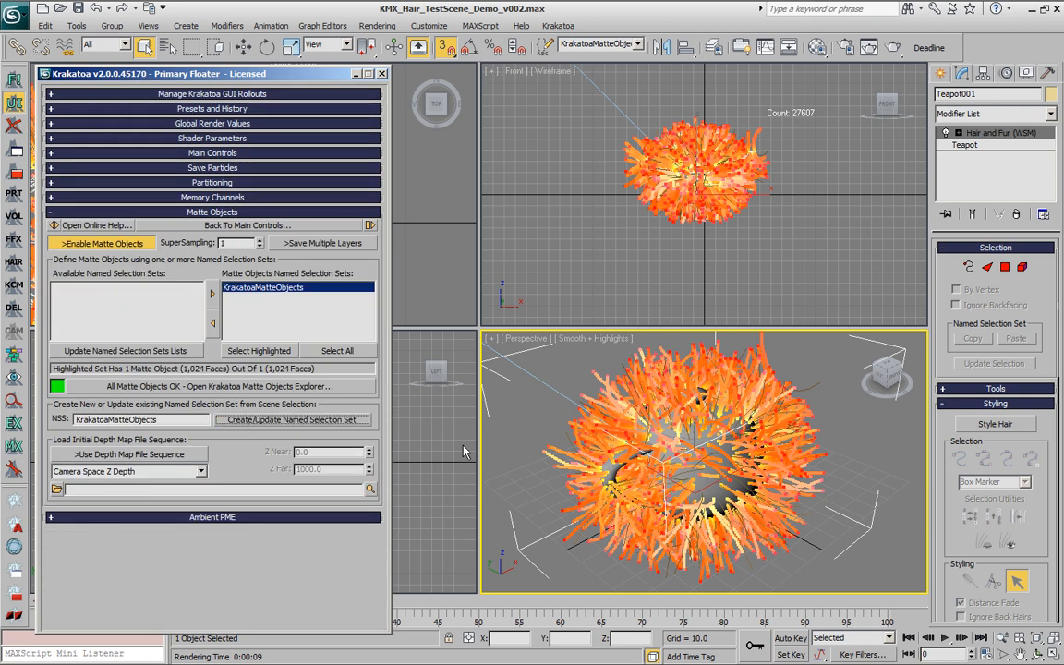
click(539, 431)
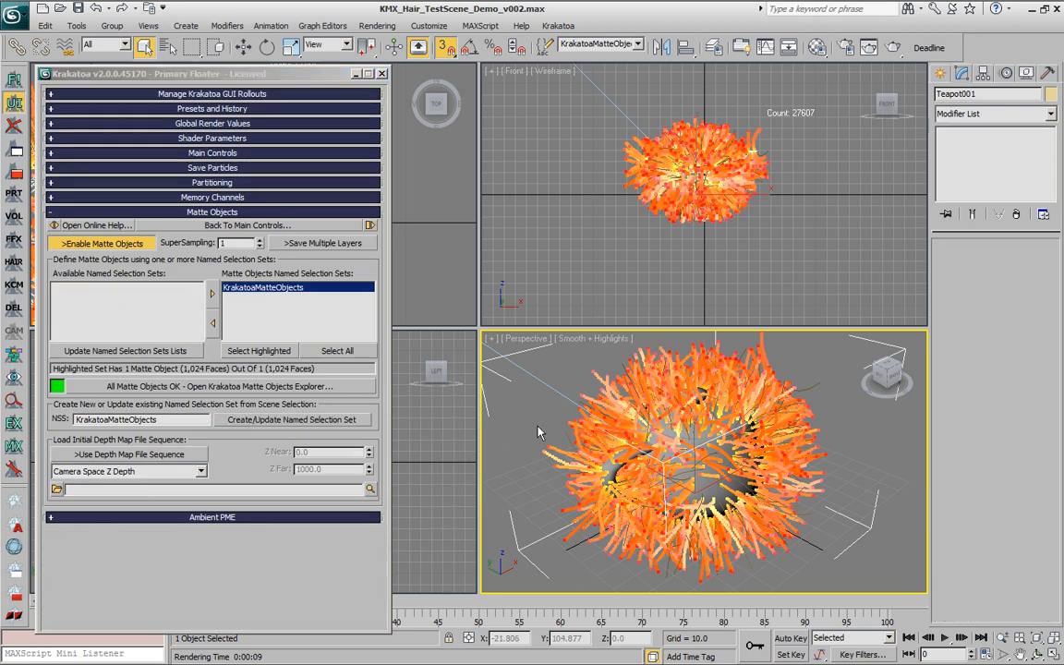
click(259, 353)
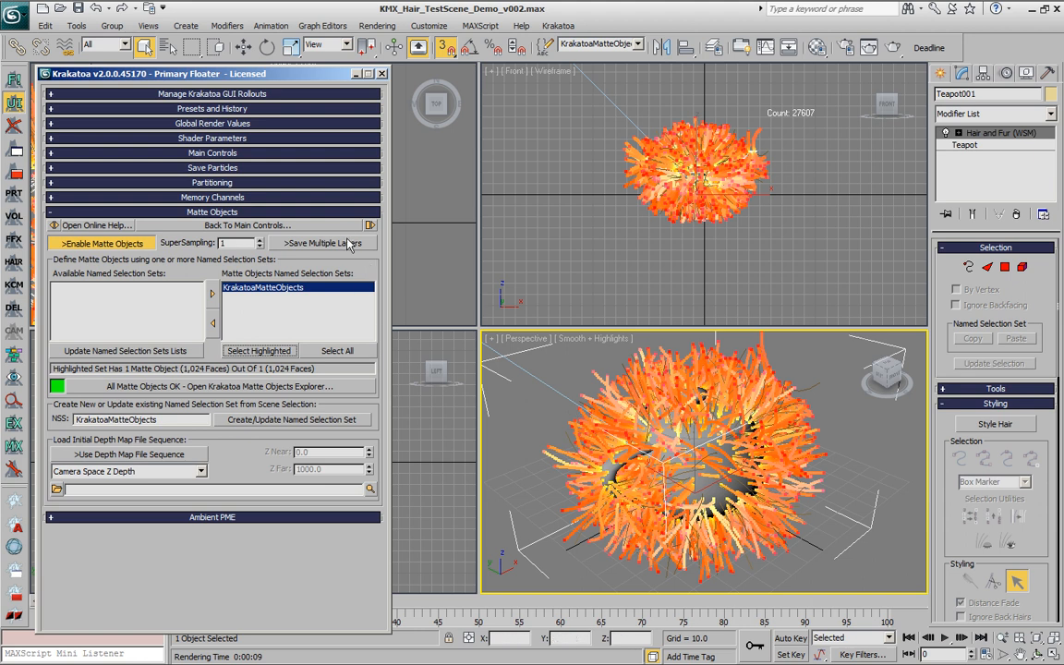
- Return to the main Krakatoa controls and export the frame to Krakatoa SR with matte objects in use
click(298, 225)
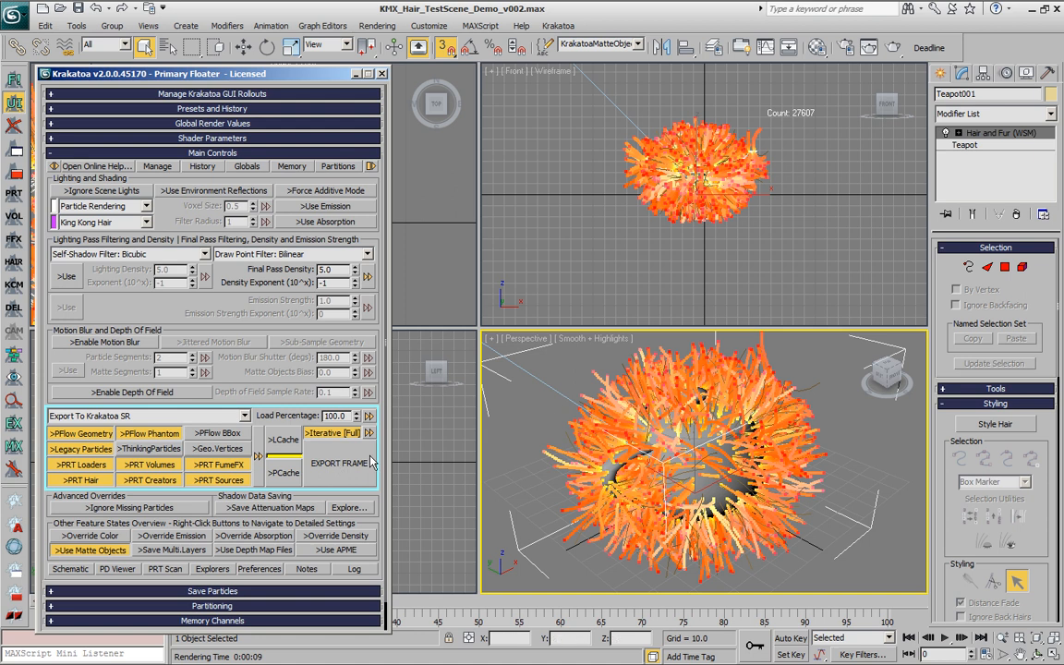
click(340, 468)
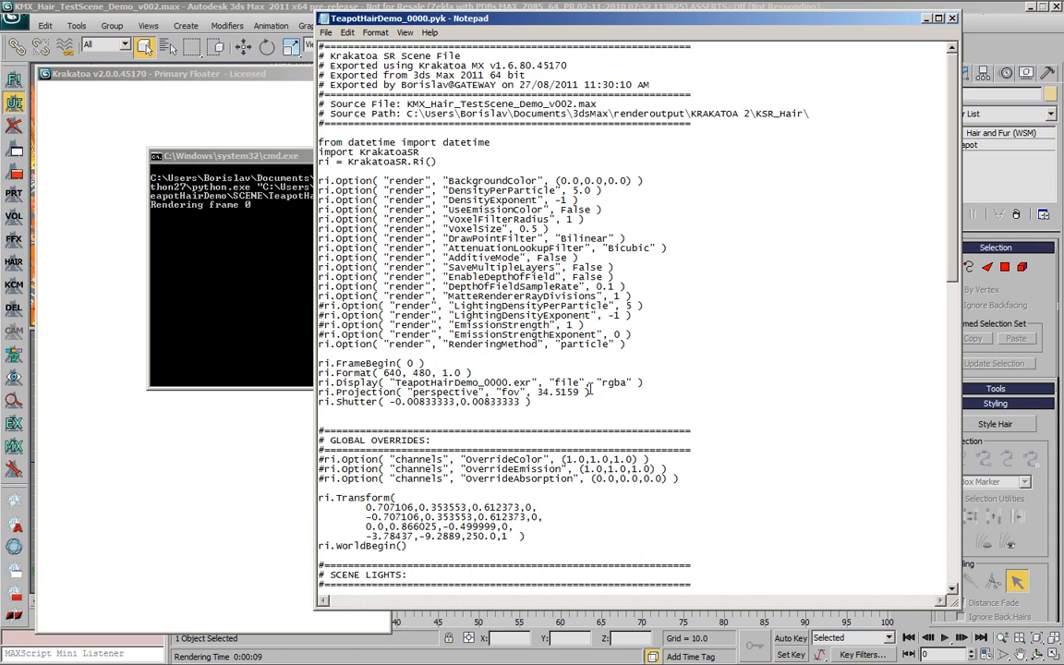
- Examine the exported TeapotHairDemo_0000.pyk scene script, highlighting the PointsFile line and the whole PRT Hair attribute block
scroll(641, 475, down, 11)
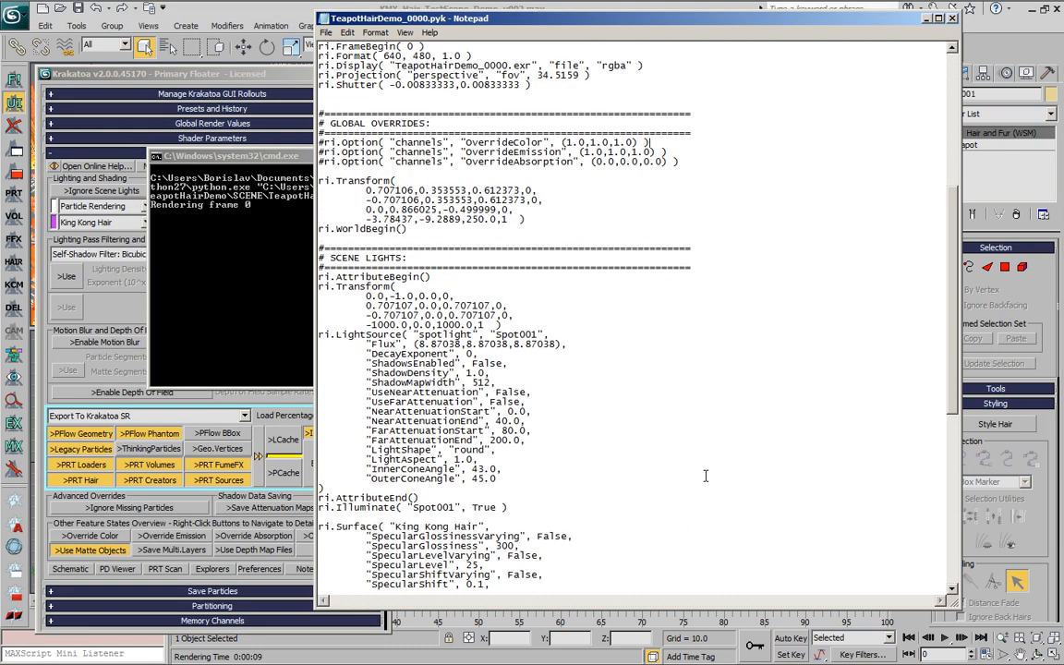
scroll(705, 476, down, 13)
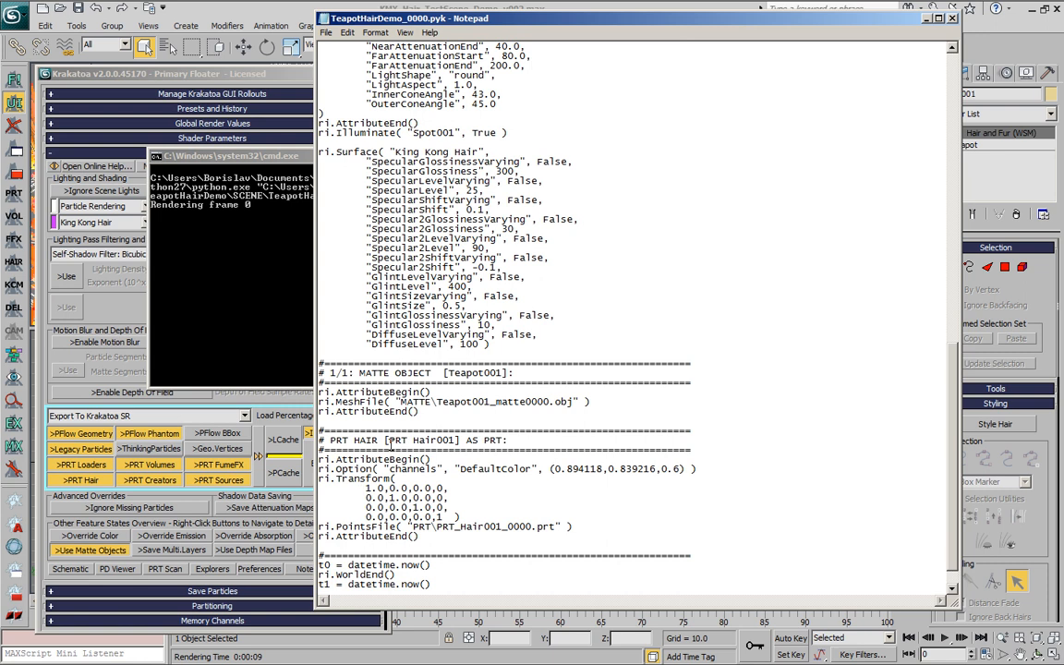
scroll(573, 471, down, 1)
drag(590, 498, 319, 500)
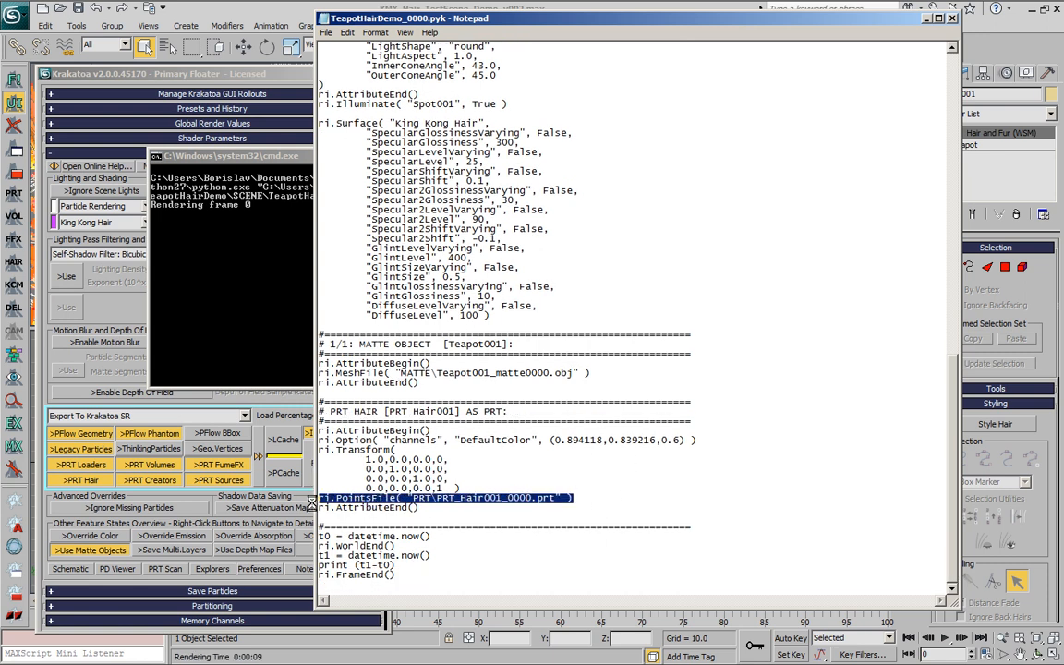
click(500, 497)
drag(591, 498, 308, 499)
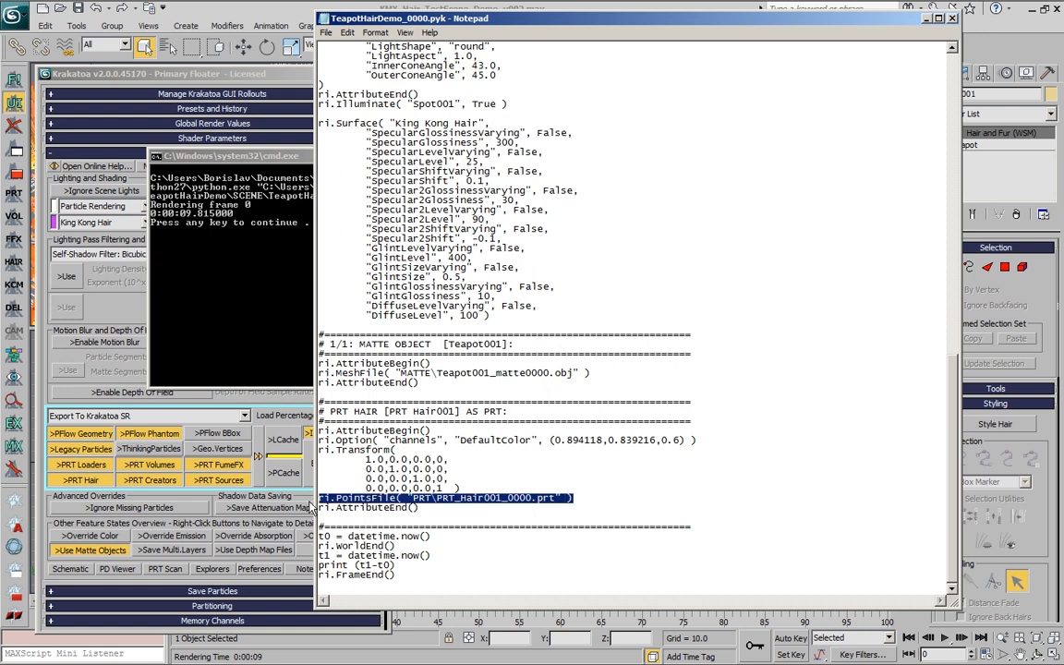
click(540, 499)
drag(426, 507, 319, 431)
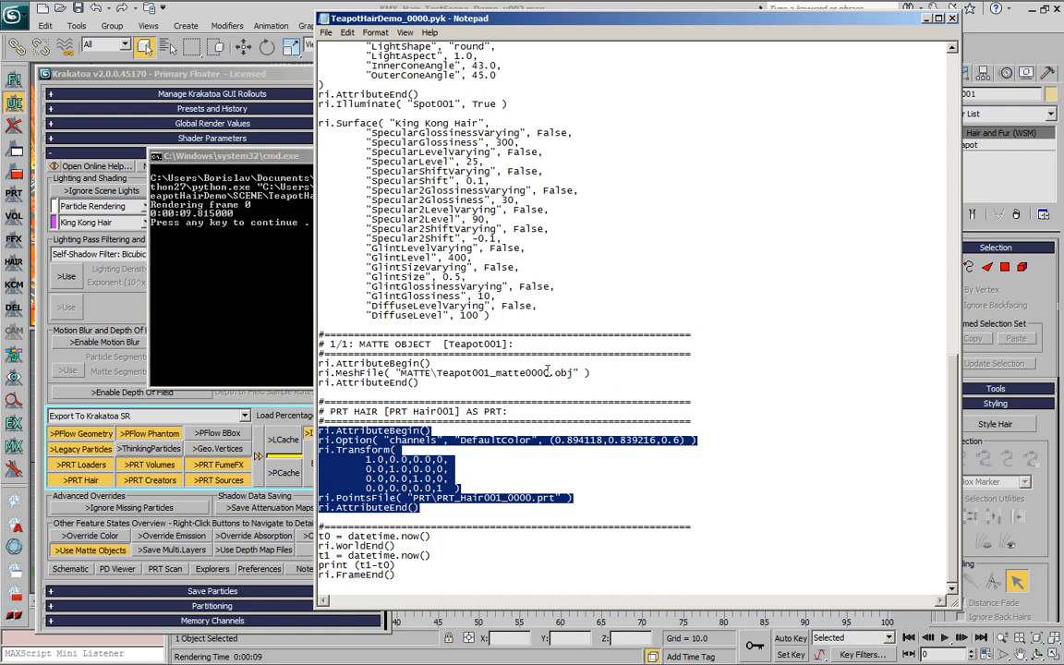
- Examine the matte mesh file reference for Teapot001 in the scene script and dismiss the finished render console
drag(552, 373, 522, 373)
click(603, 373)
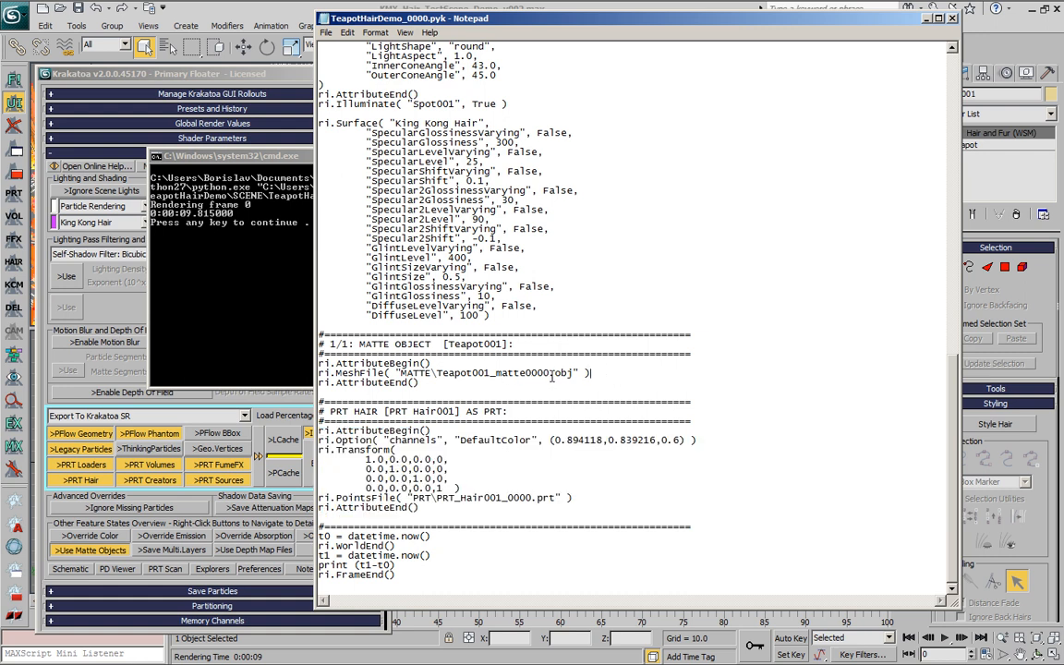
click(245, 305)
key(Return)
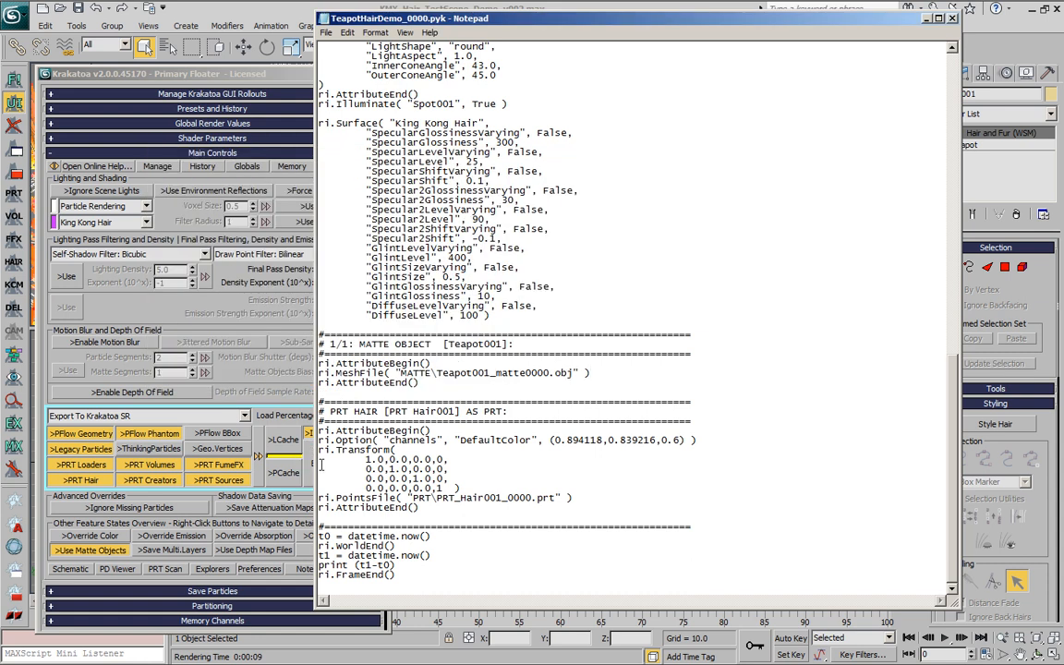
- Explore the render output path and inspect the exported teapot mesh in the MATTE folder
right_click(307, 457)
click(379, 534)
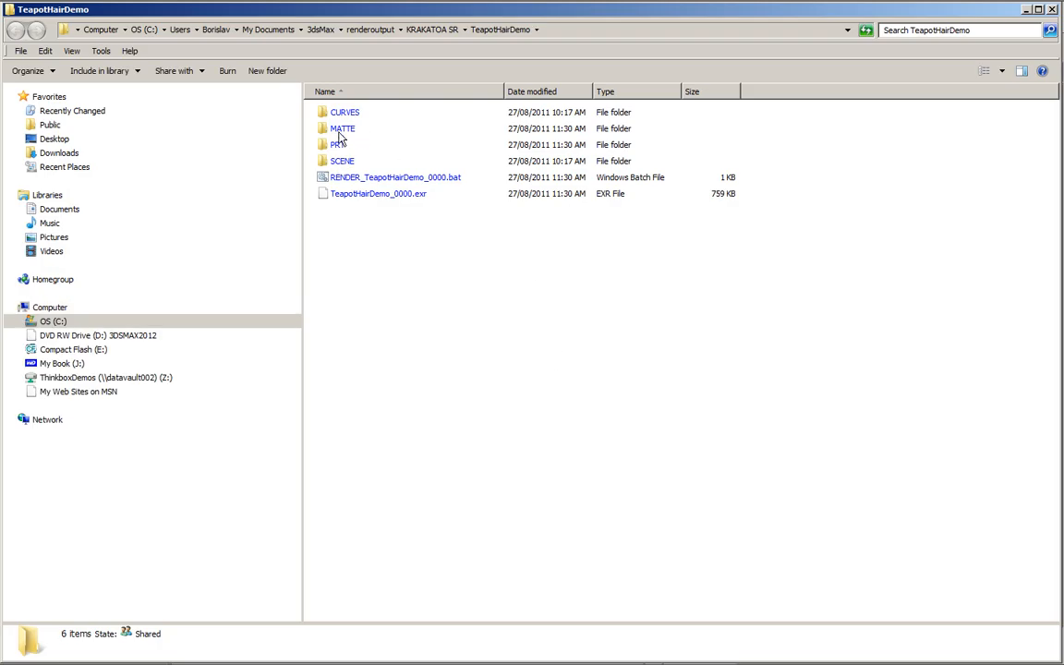
double_click(344, 130)
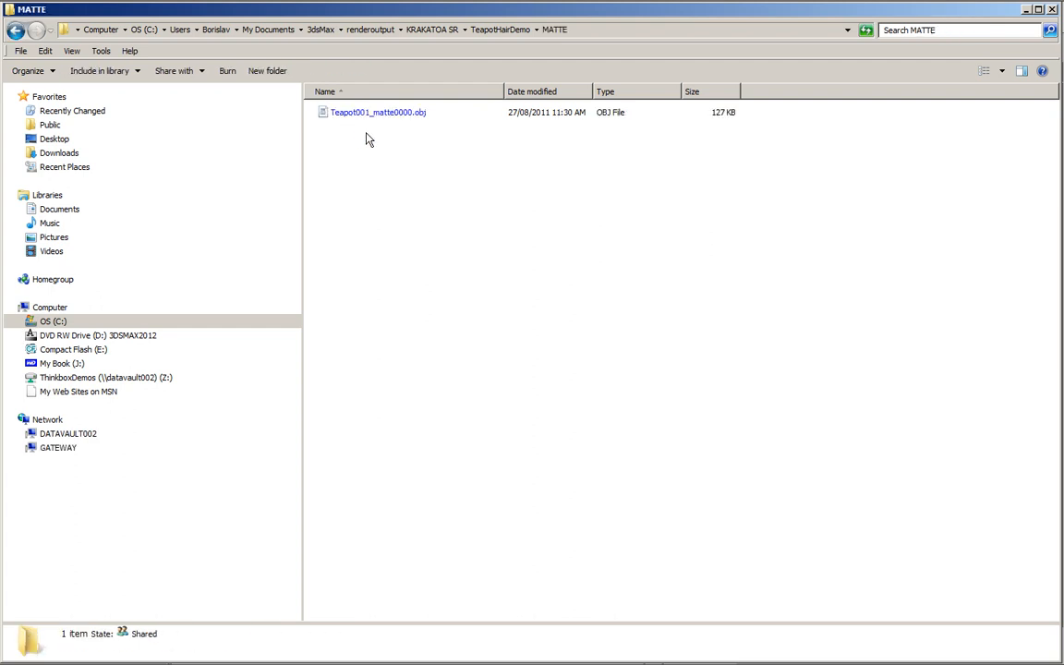
click(16, 29)
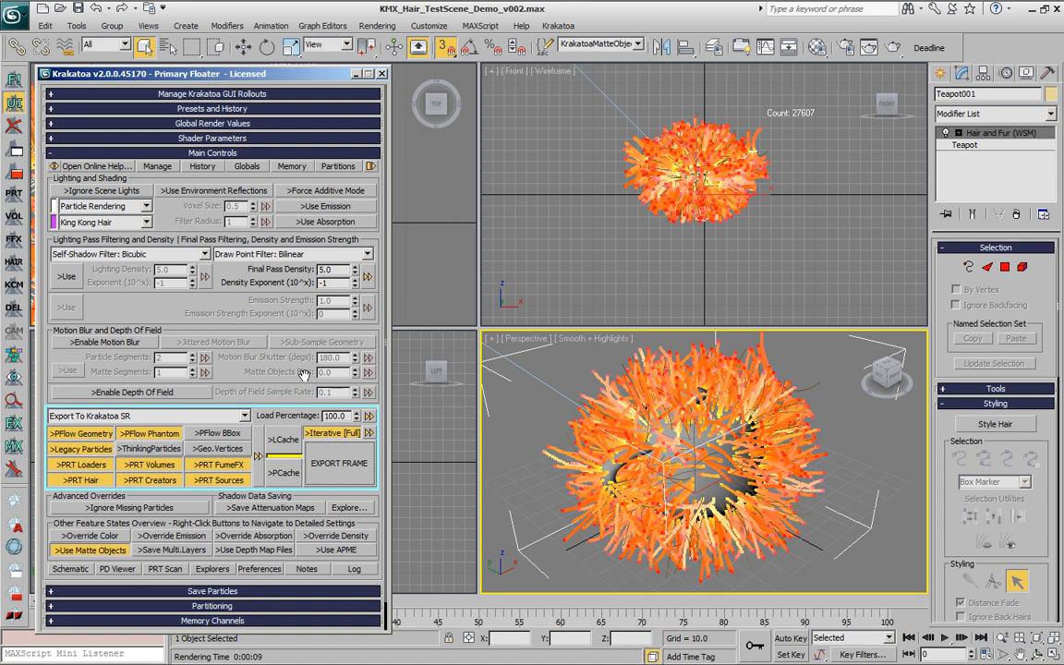
- Compare the exported TeapotHairDemo_0000.exr with the last rendered frame in RAM Player channels A and B at 640 x 480, and close the player
right_click(325, 460)
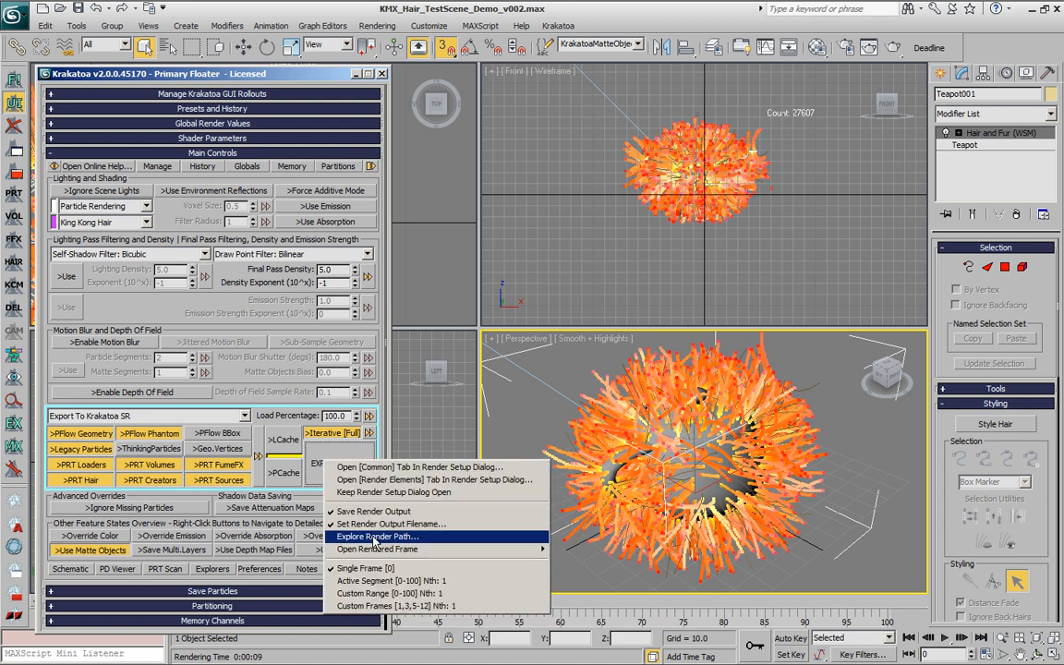
mouse_move(434, 549)
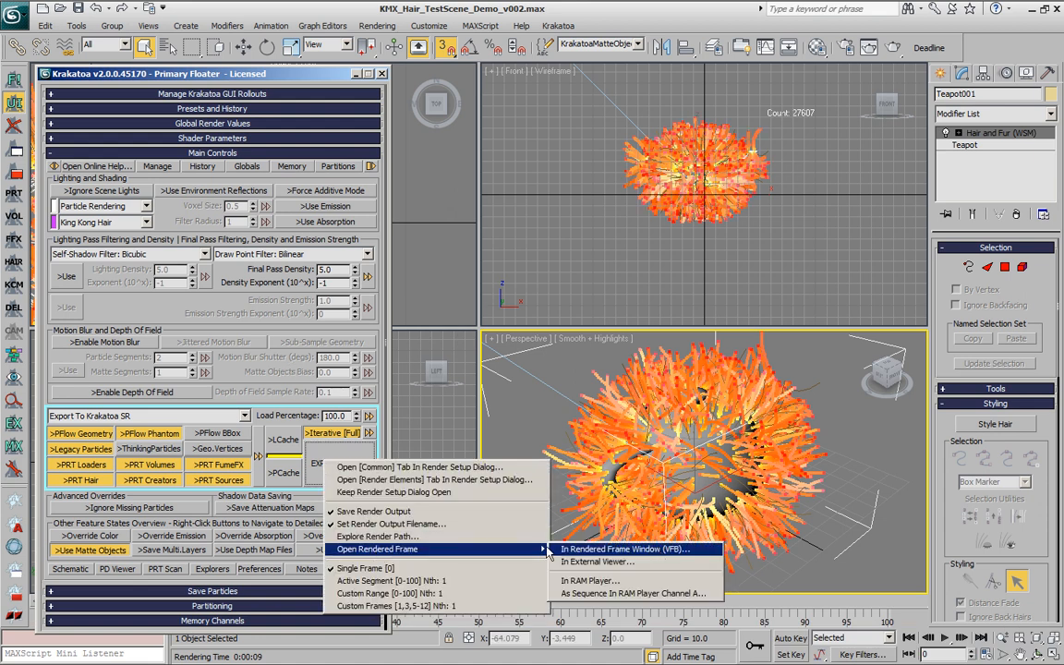
click(623, 585)
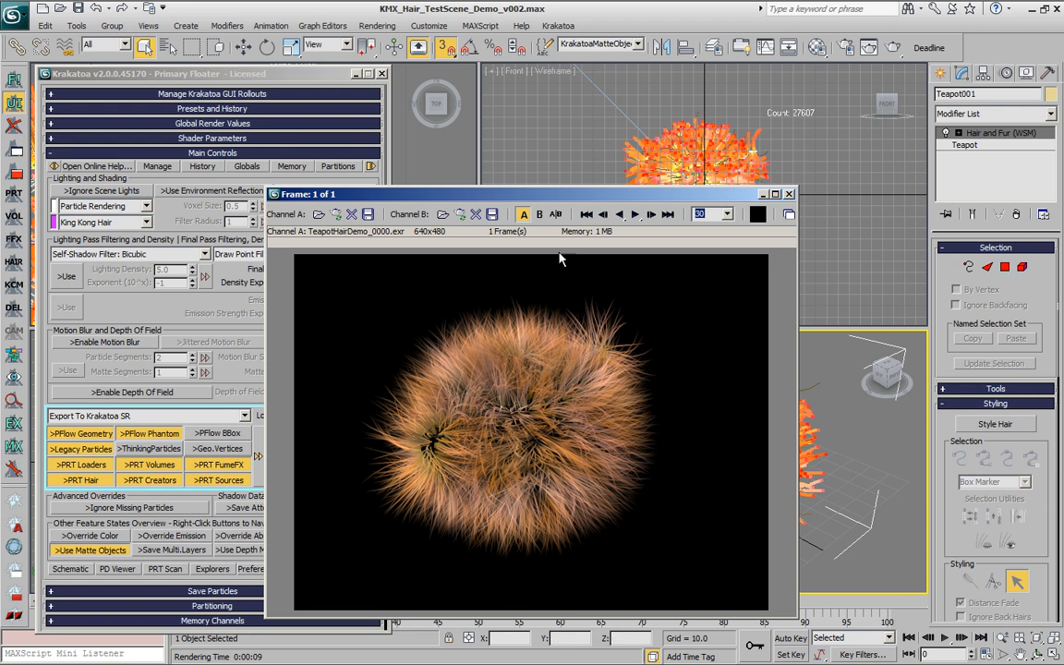
click(541, 216)
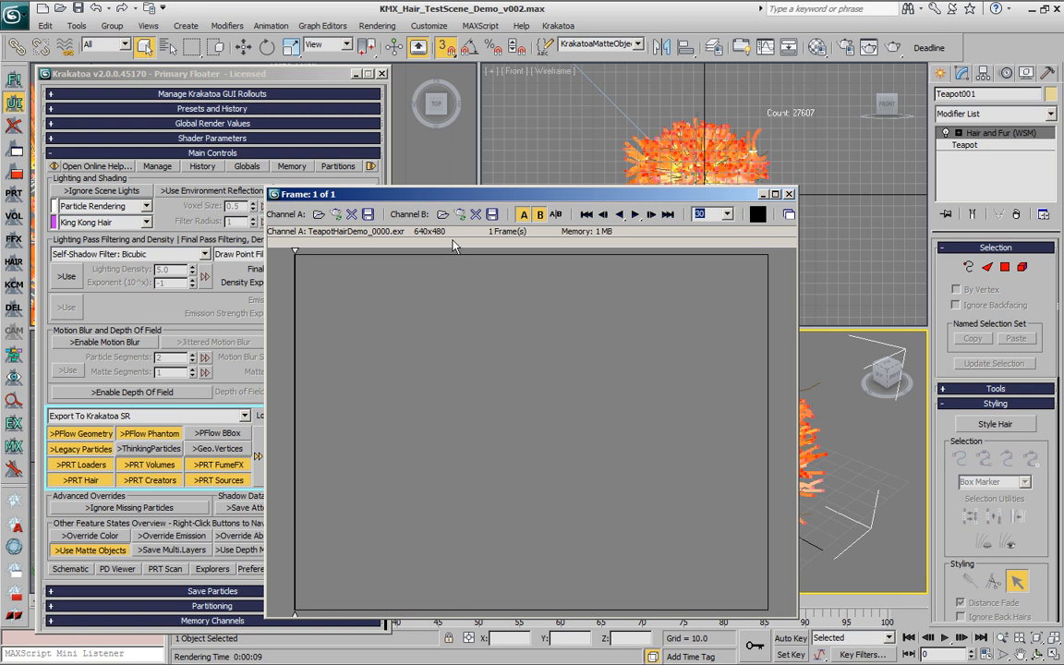
click(459, 215)
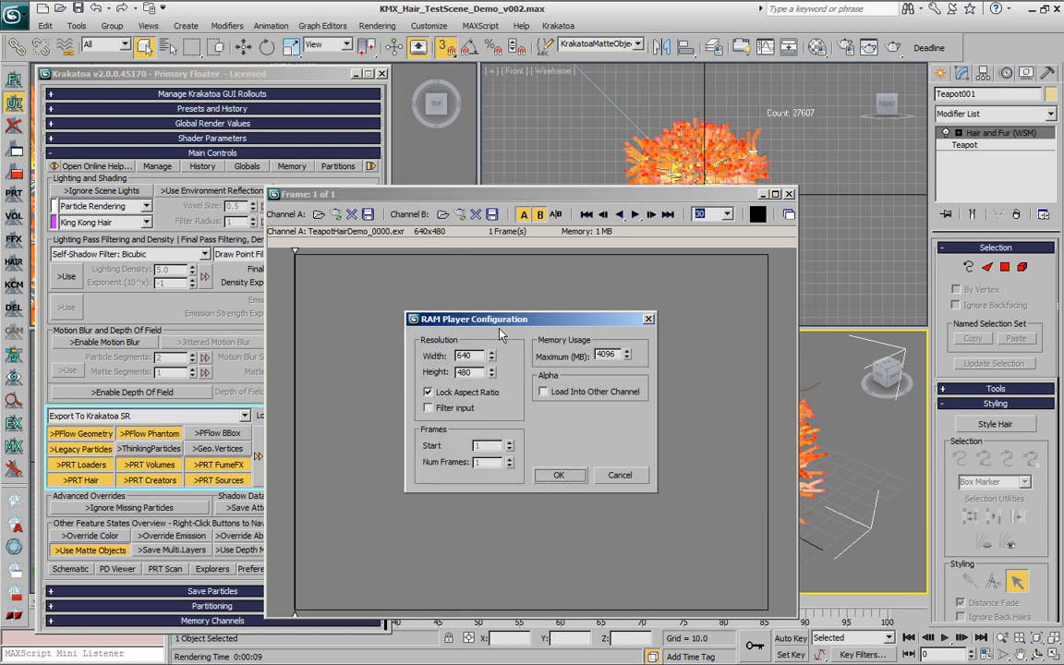
click(554, 477)
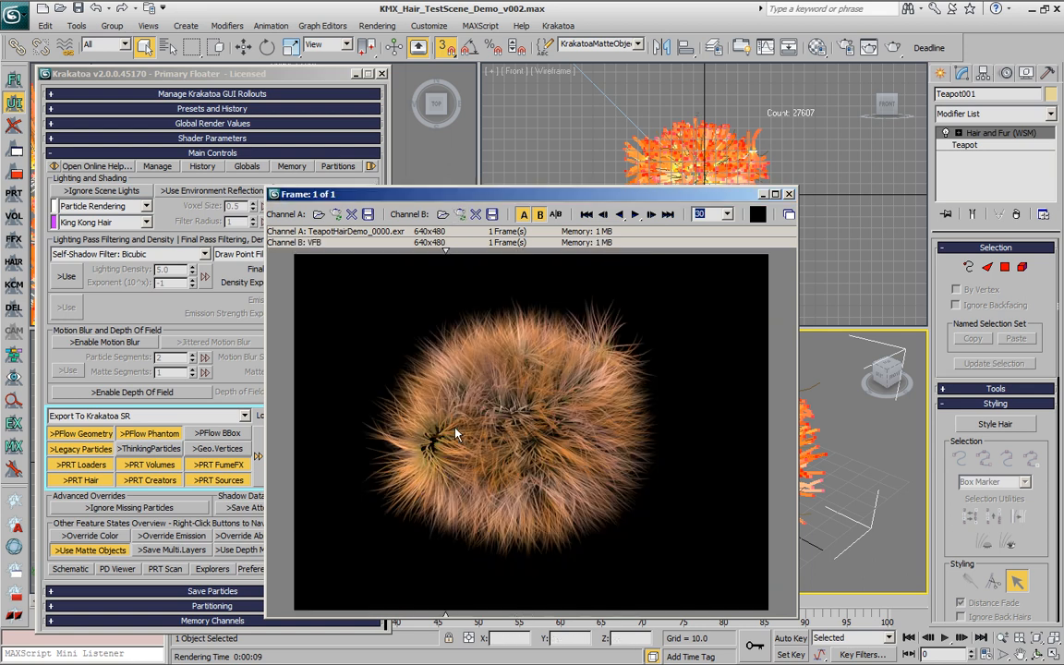
drag(328, 441, 708, 482)
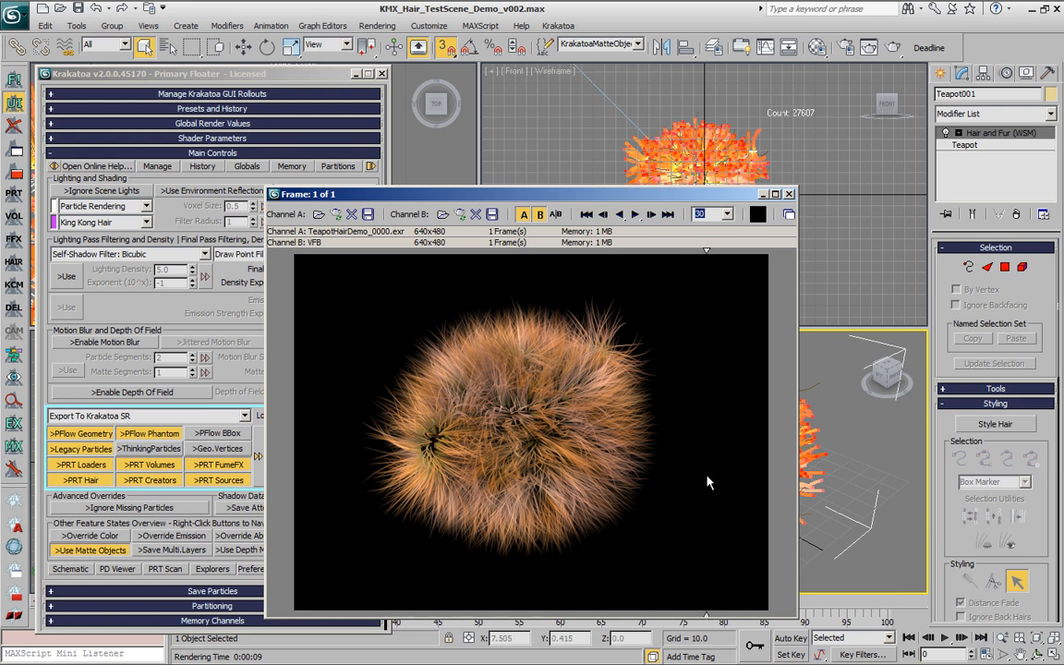
click(790, 195)
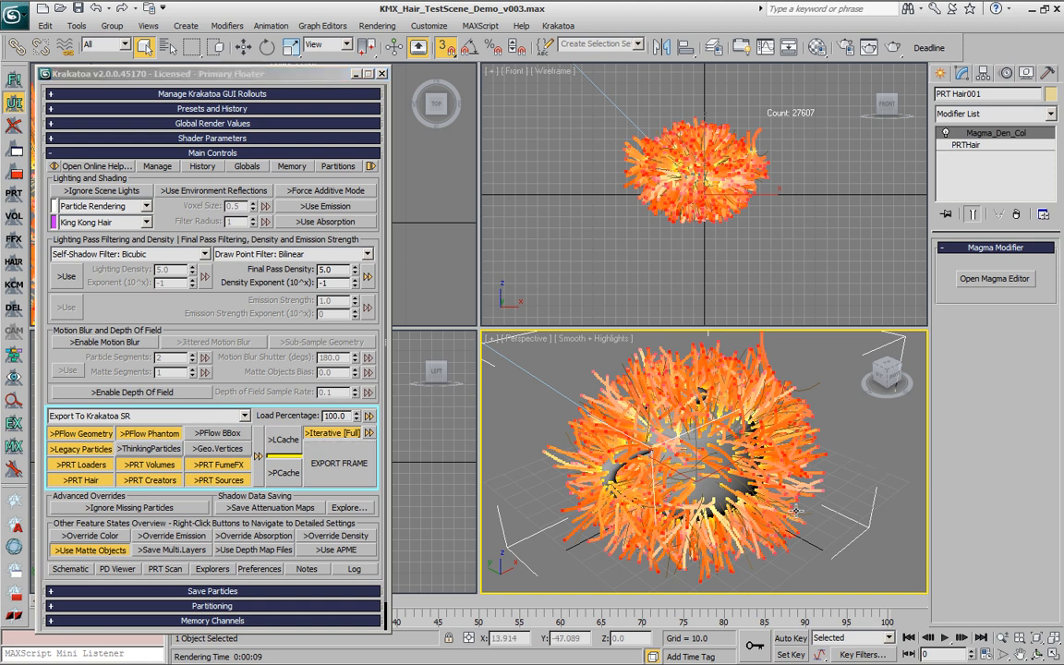
- Hide PRT Hair001 and create a PRT Loader that loads PRT_Hair001_0000.prt from the exported PRT folder
right_click(797, 509)
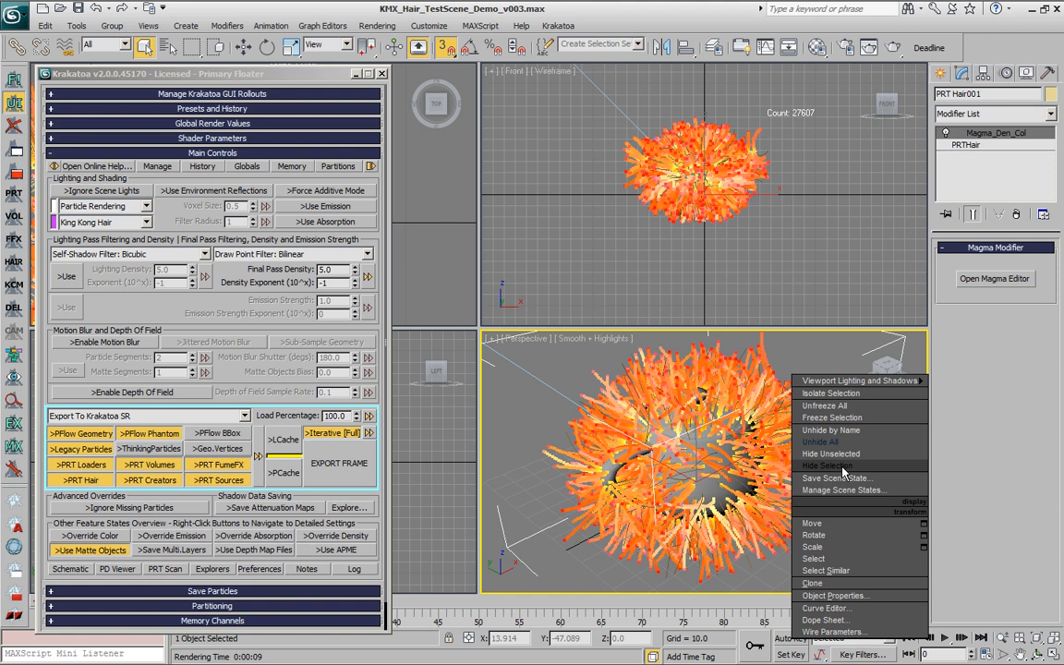
click(842, 467)
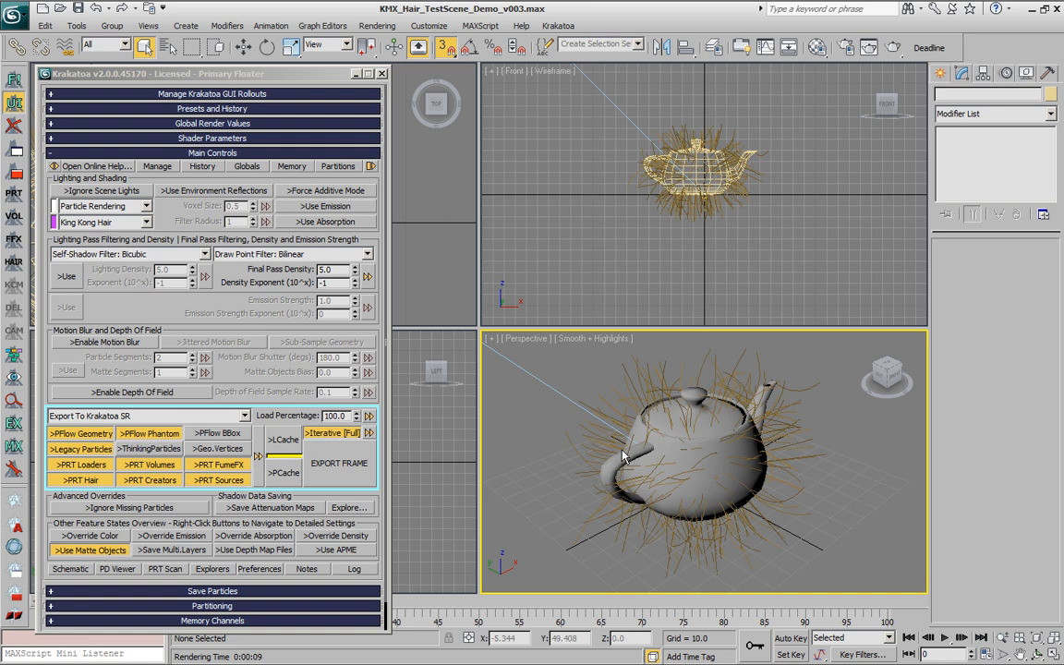
click(17, 193)
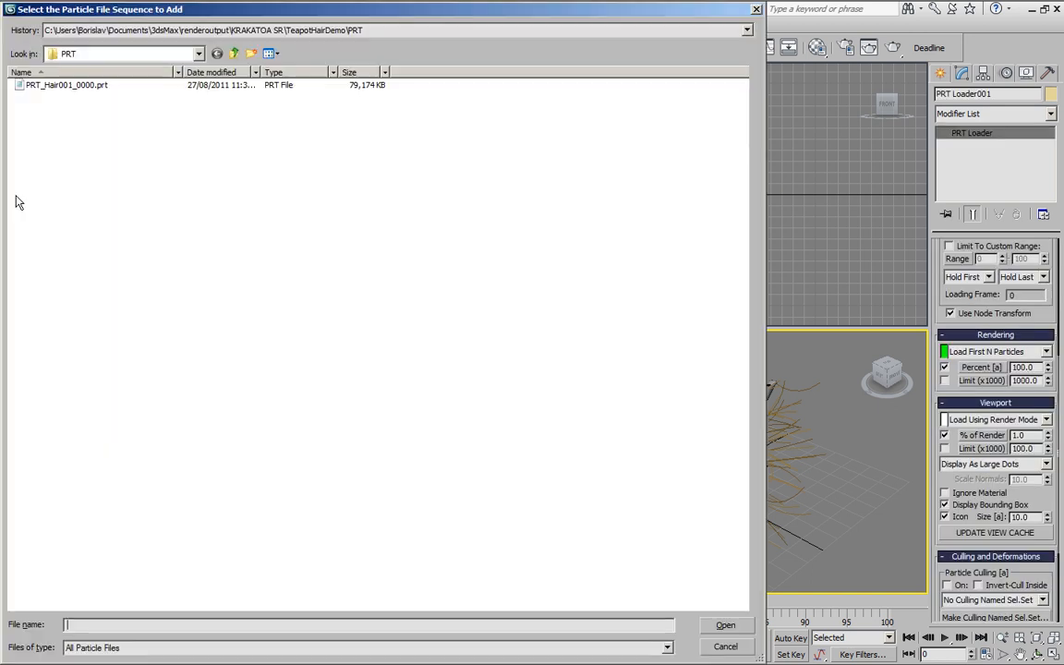
click(157, 55)
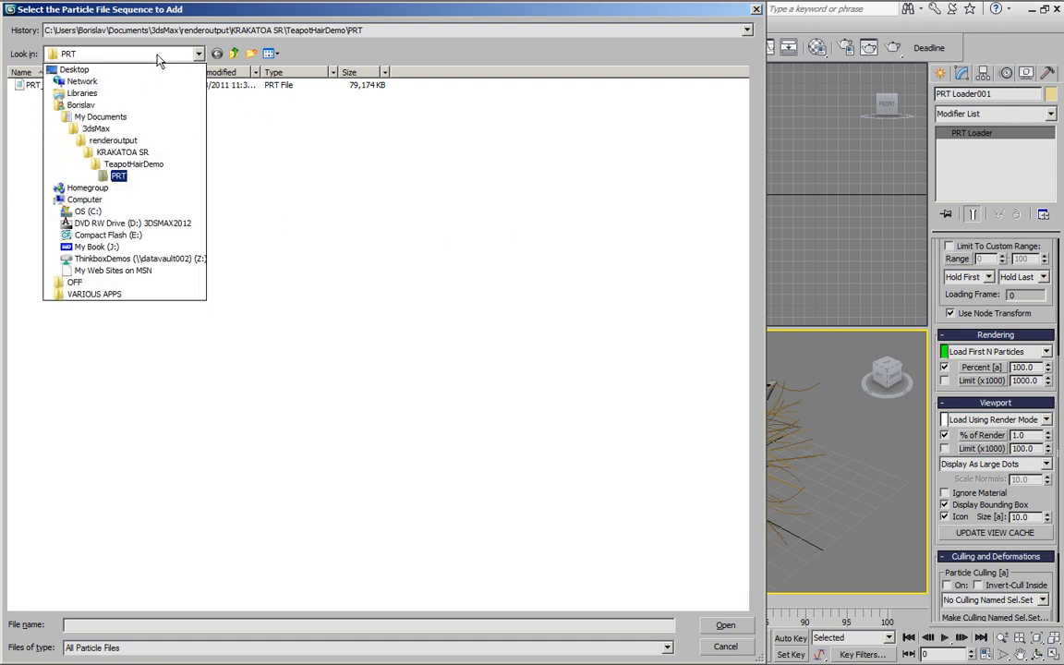
click(117, 175)
click(61, 88)
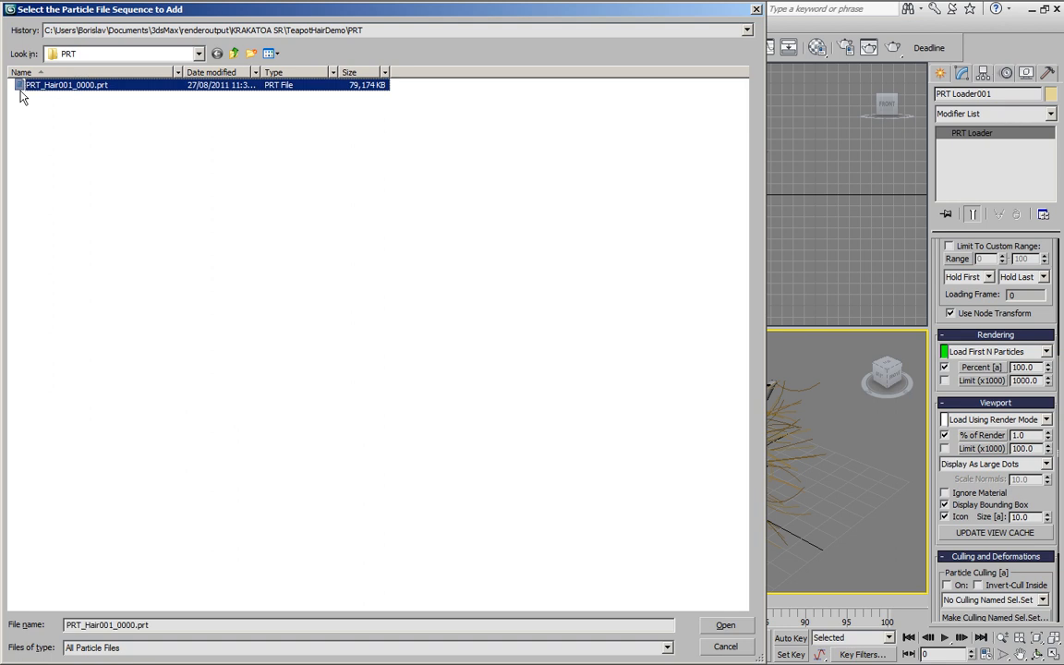
double_click(102, 88)
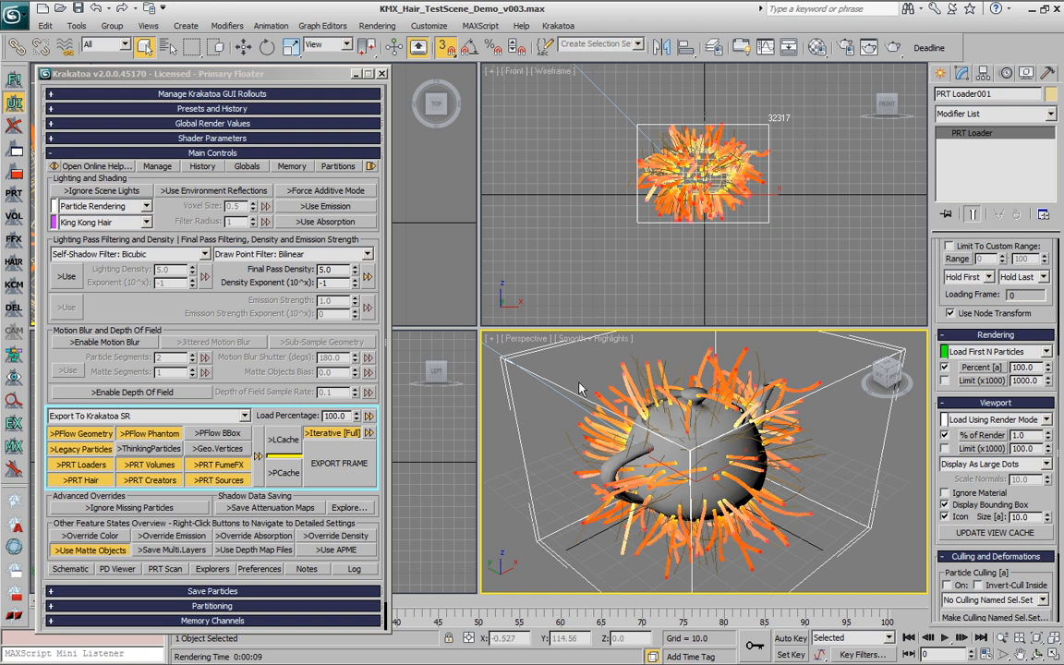
- Preview the PRT Loader in the viewport at 10% of the render particle count and set it back to 1%
click(996, 436)
click(1012, 456)
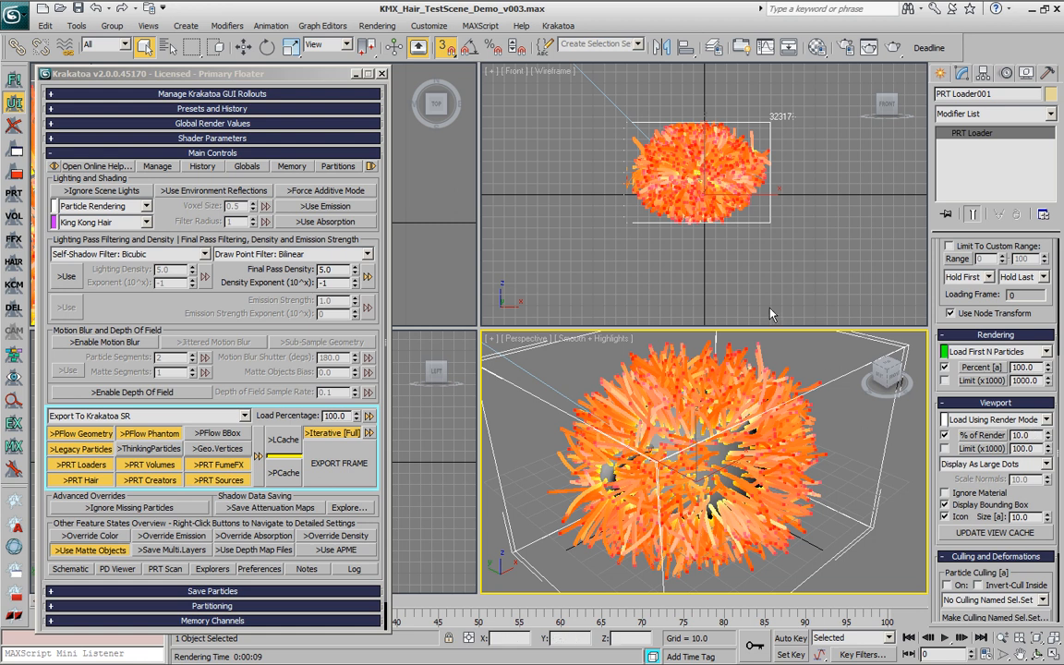
click(982, 438)
click(990, 445)
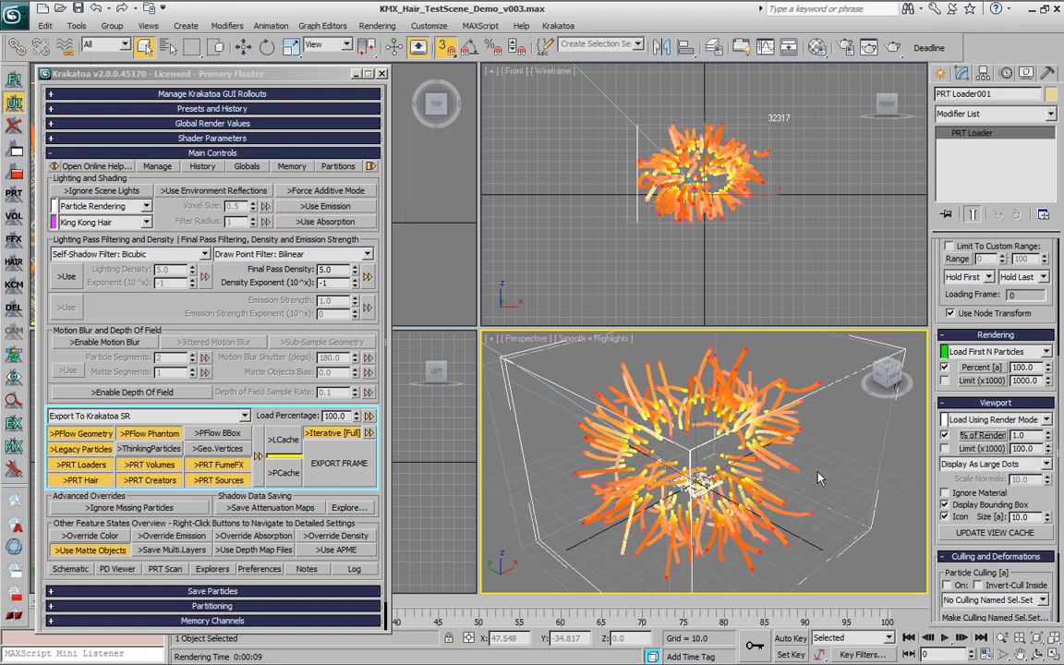
- Export the frame with the PRT Loader to Krakatoa SR and check the PointsFile path in the scene script
click(623, 485)
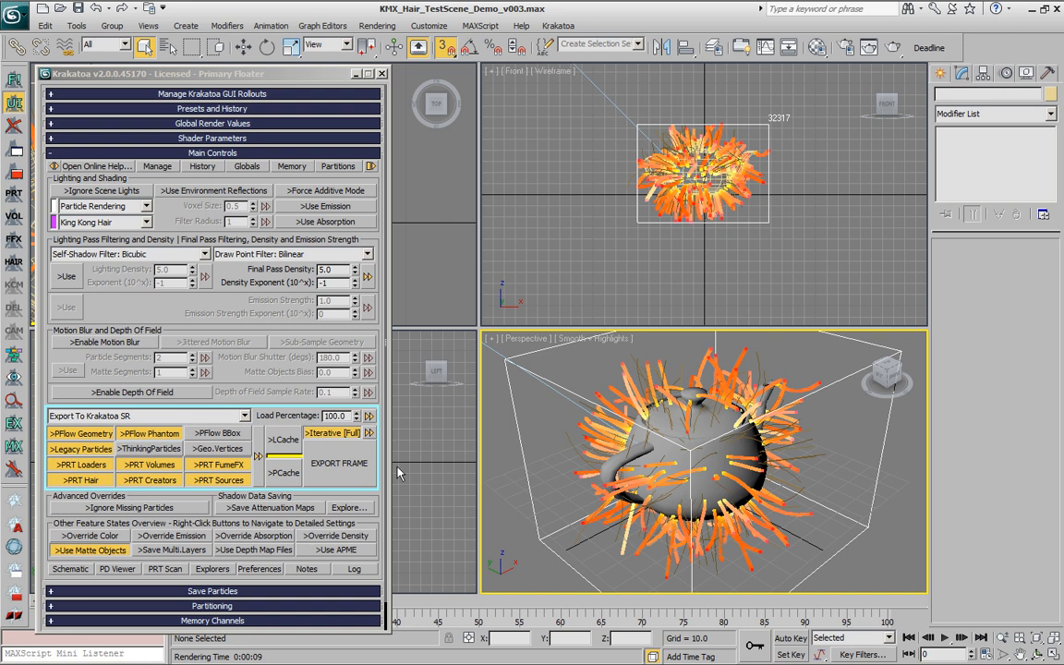
click(337, 462)
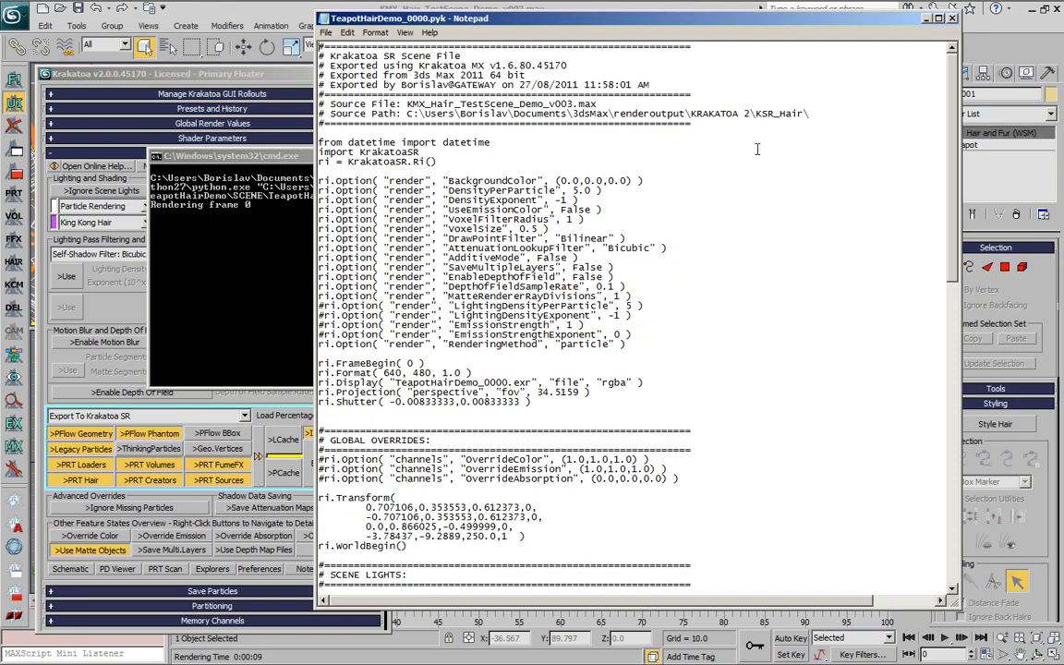
scroll(658, 448, down, 20)
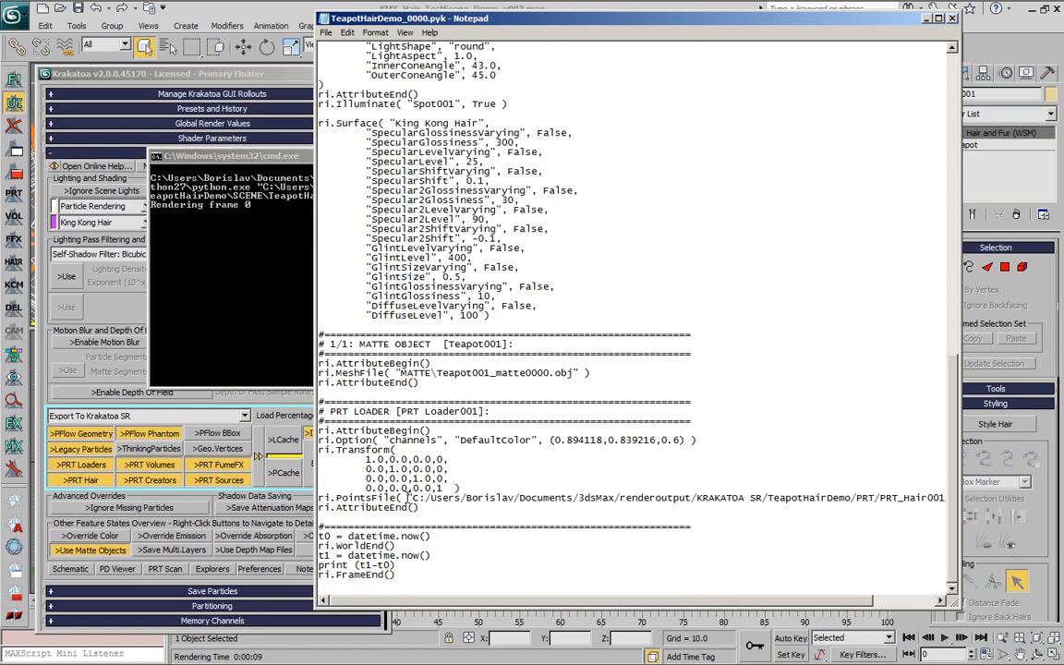
drag(413, 498, 933, 497)
click(553, 473)
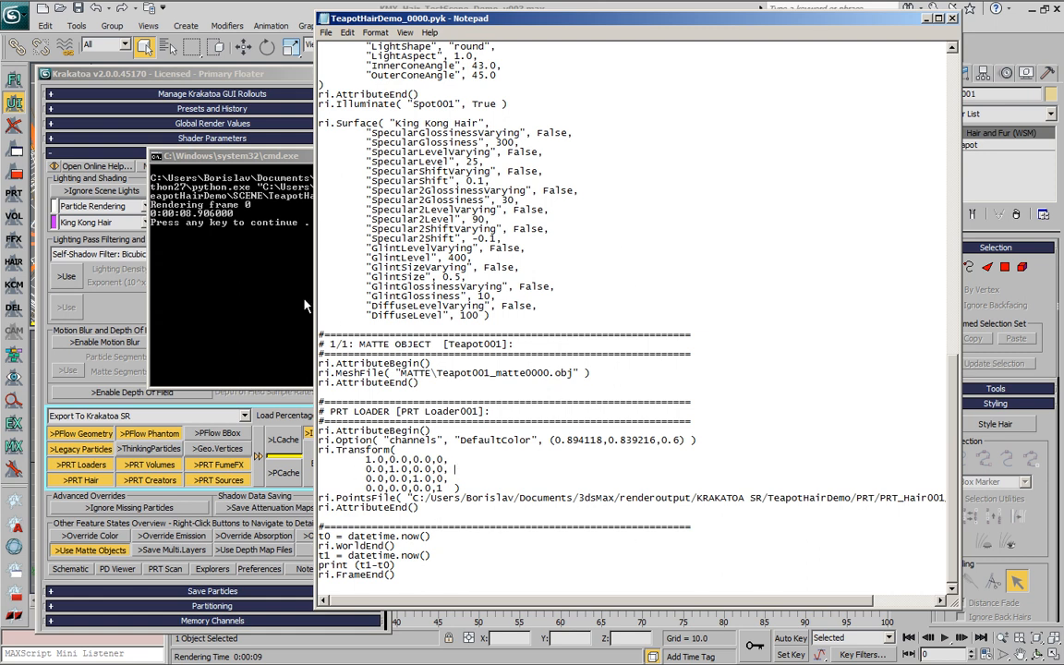
click(205, 270)
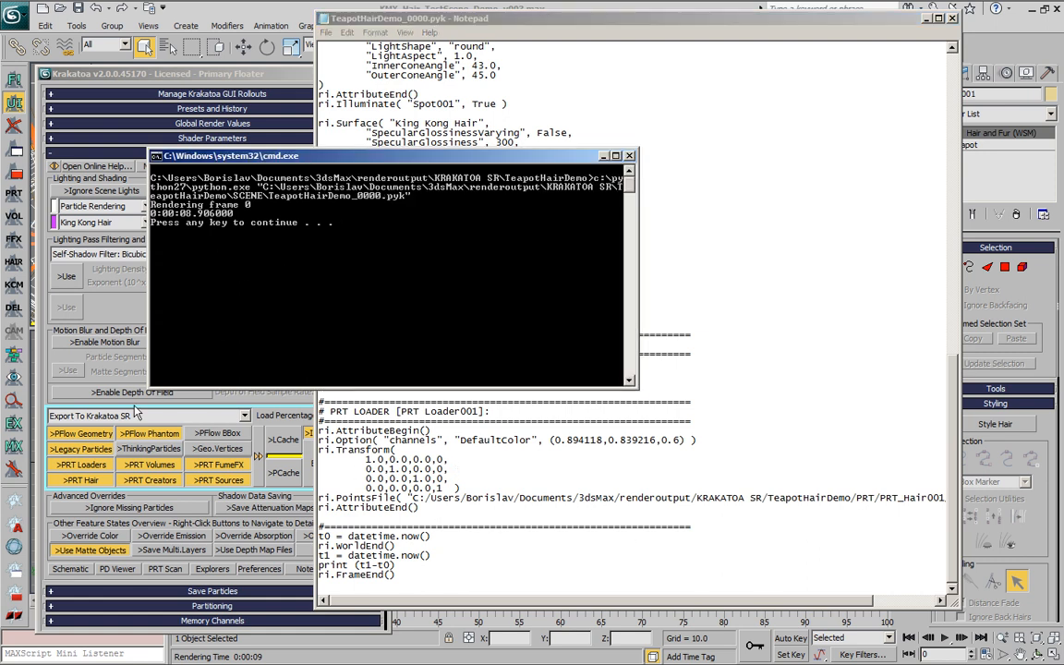
key(Return)
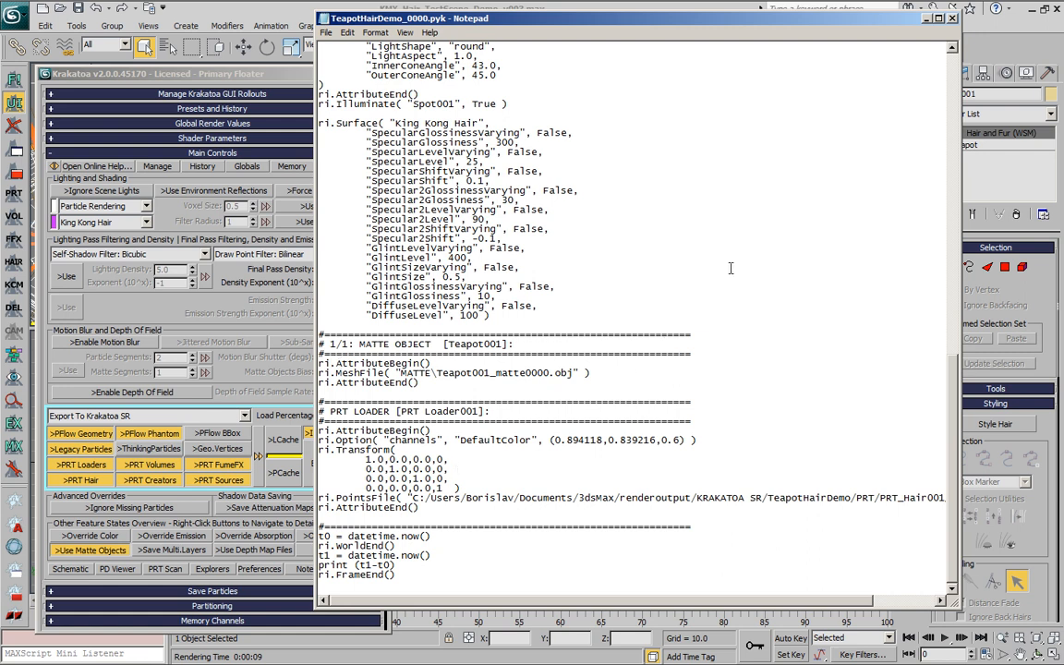
click(952, 19)
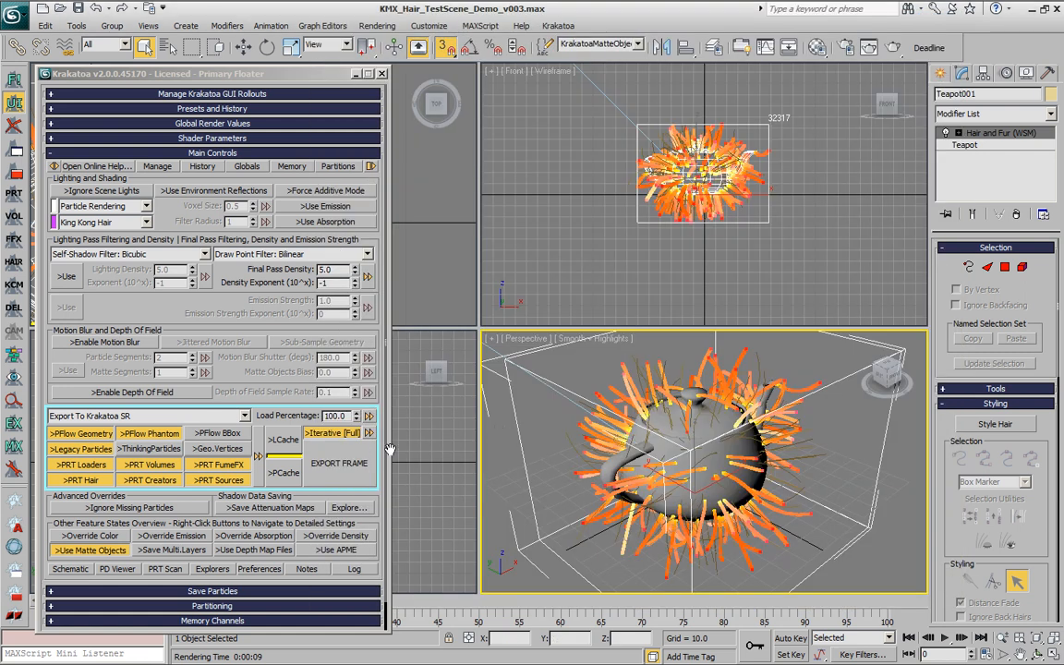
- View the frame rendered from the PRT Loader export in the rendered frame window and close it
right_click(339, 462)
mouse_move(489, 550)
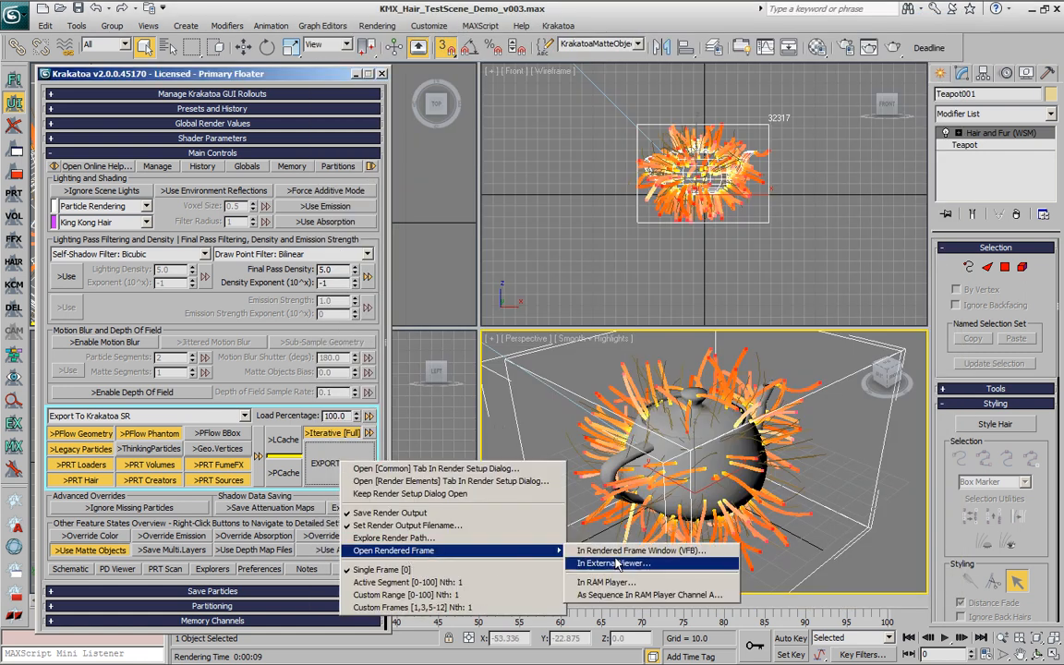
click(661, 551)
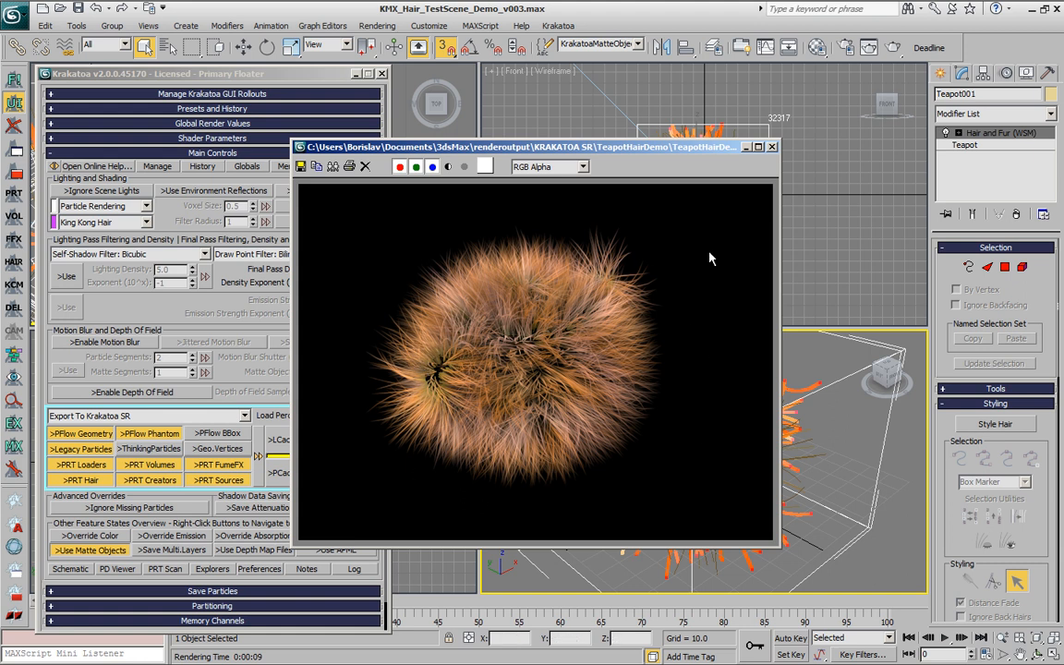
click(771, 147)
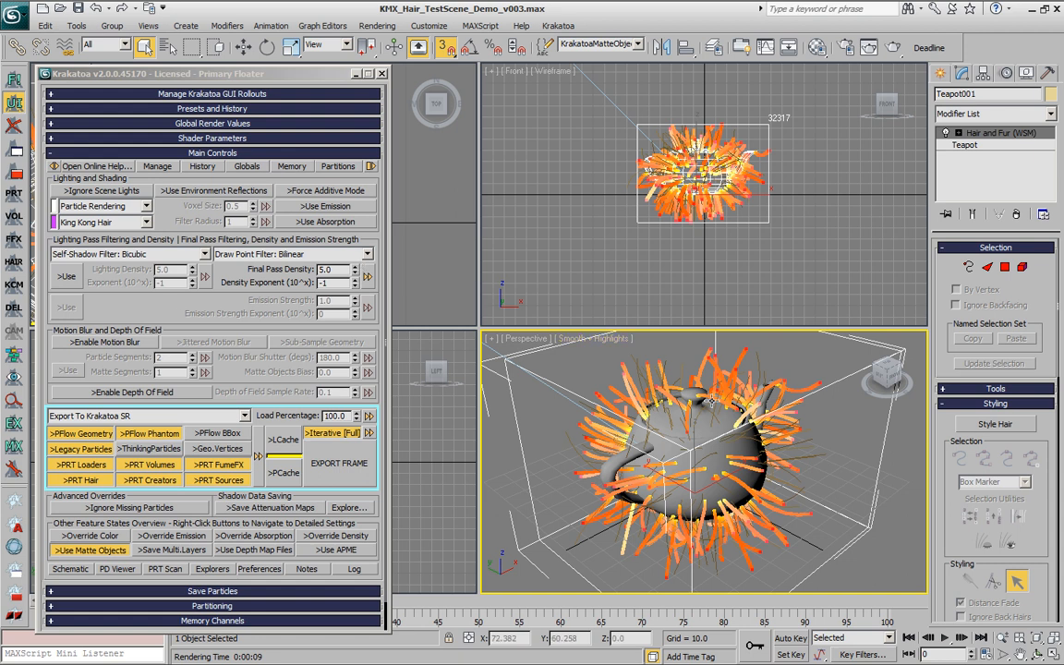
- Add a Bend modifier to PRT Loader001 with an angle of 13.5 on the Z axis
click(784, 540)
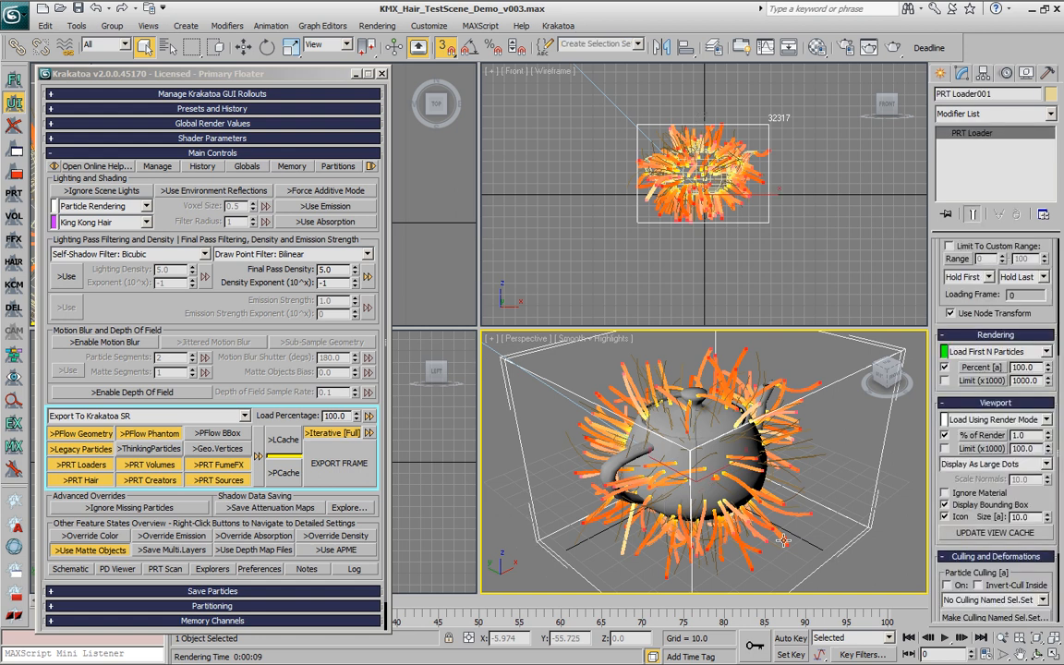
click(993, 114)
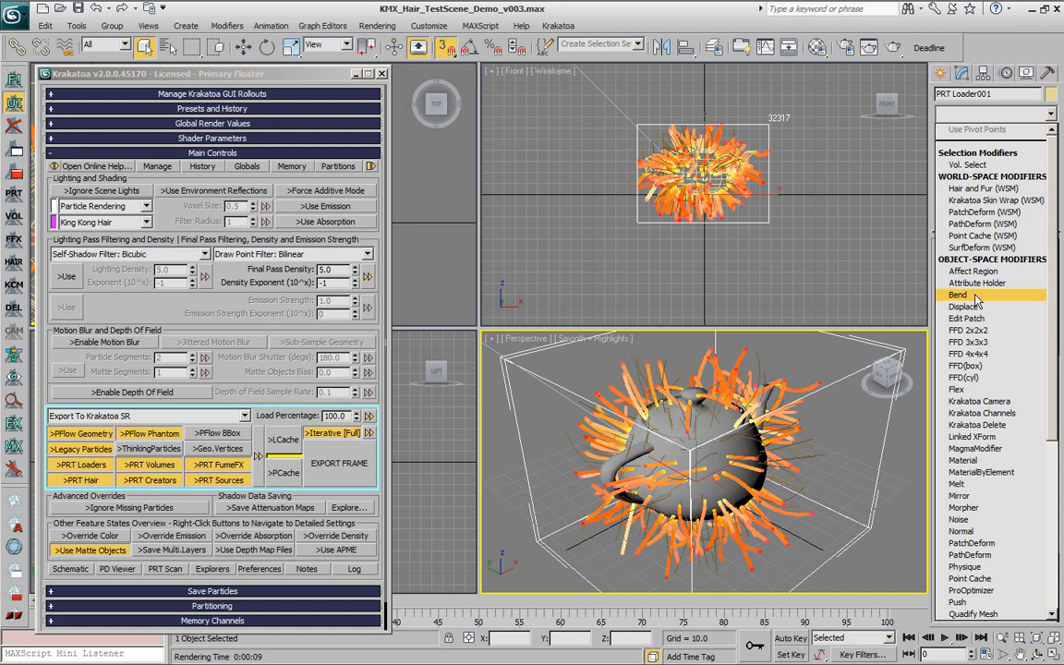
click(977, 296)
drag(1035, 271, 1034, 255)
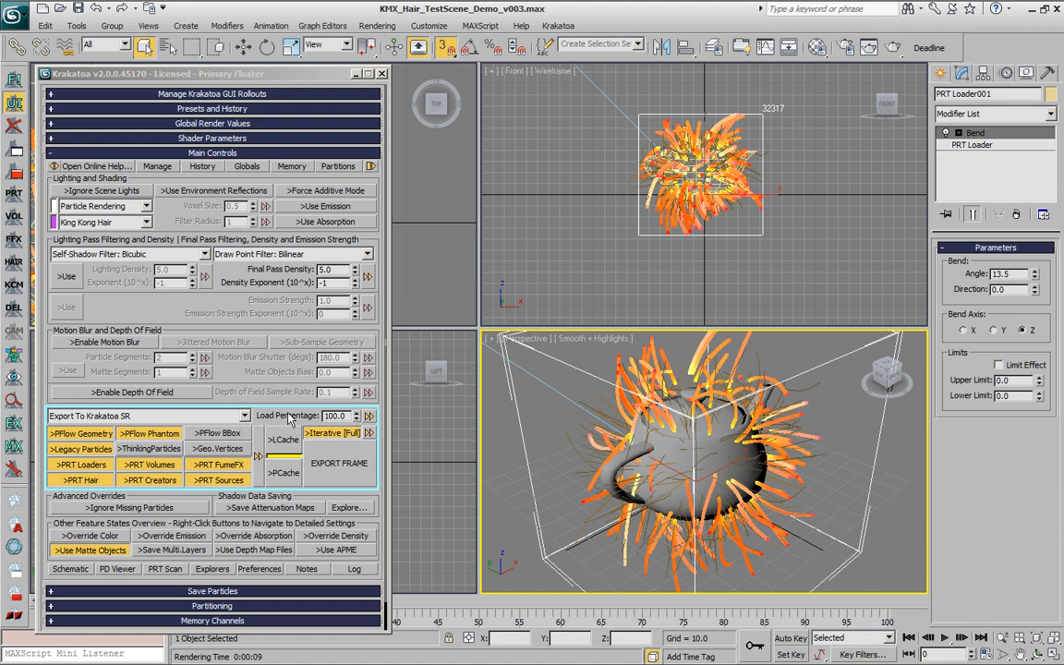
- Export the bent PRT Loader frame to Krakatoa SR and check the loader block at the end of the scene script
click(327, 464)
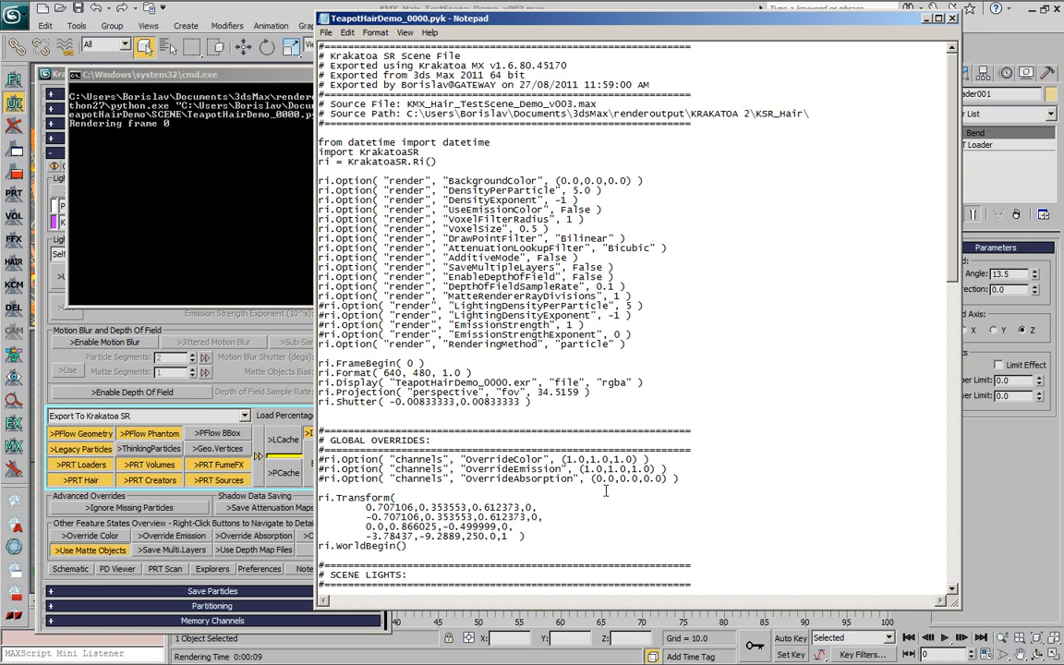
drag(952, 117, 952, 462)
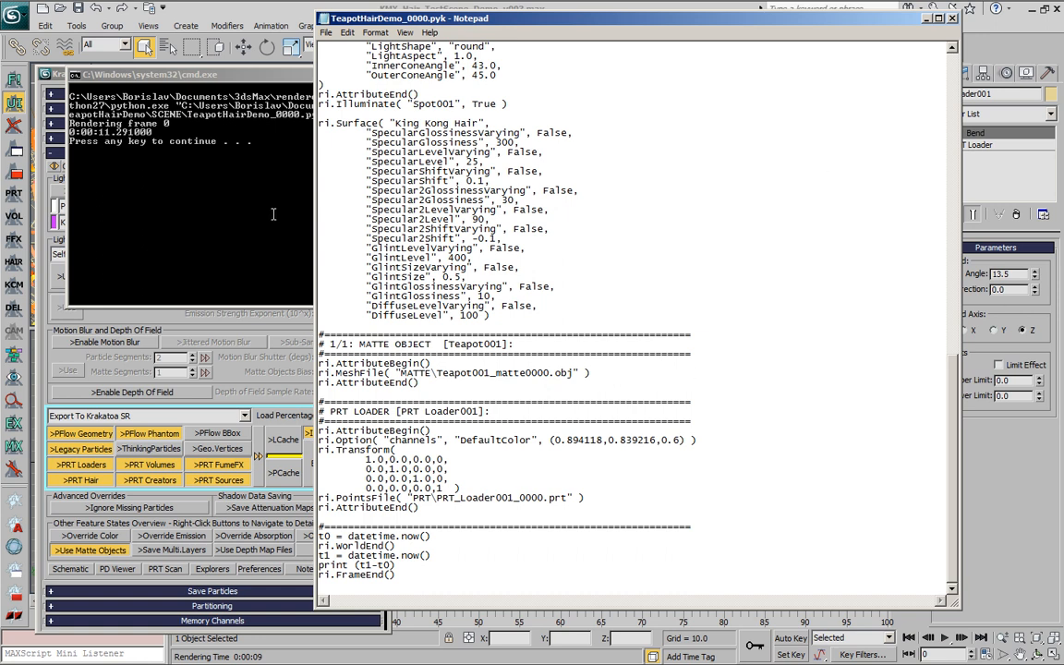
click(249, 391)
- View the rendered frame of the bent hair in the rendered frame window and close it
right_click(336, 467)
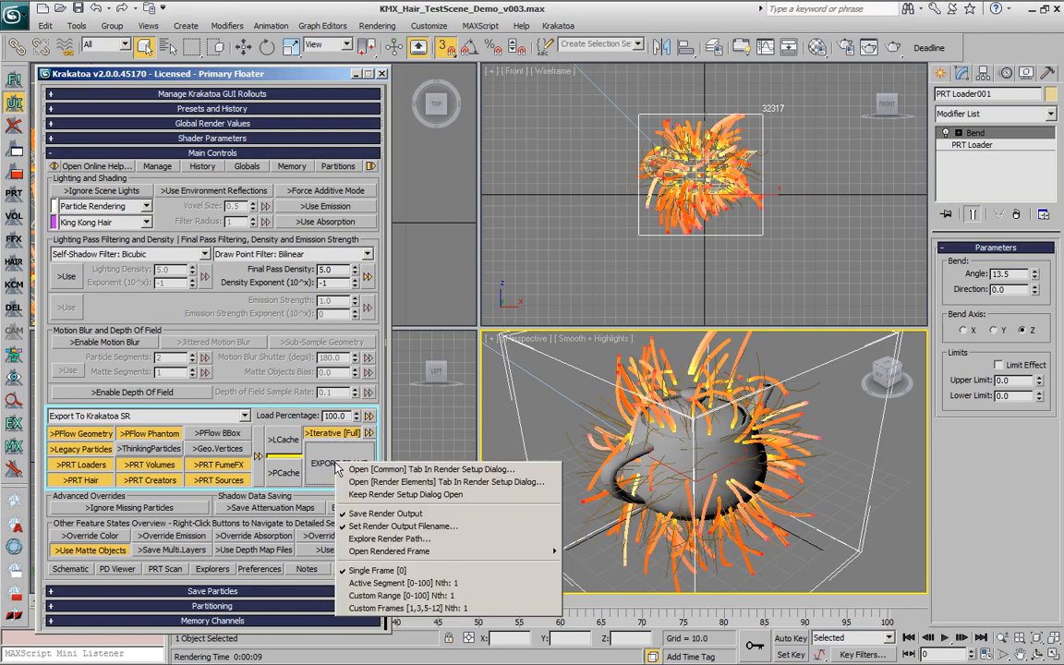
mouse_move(397, 550)
click(594, 551)
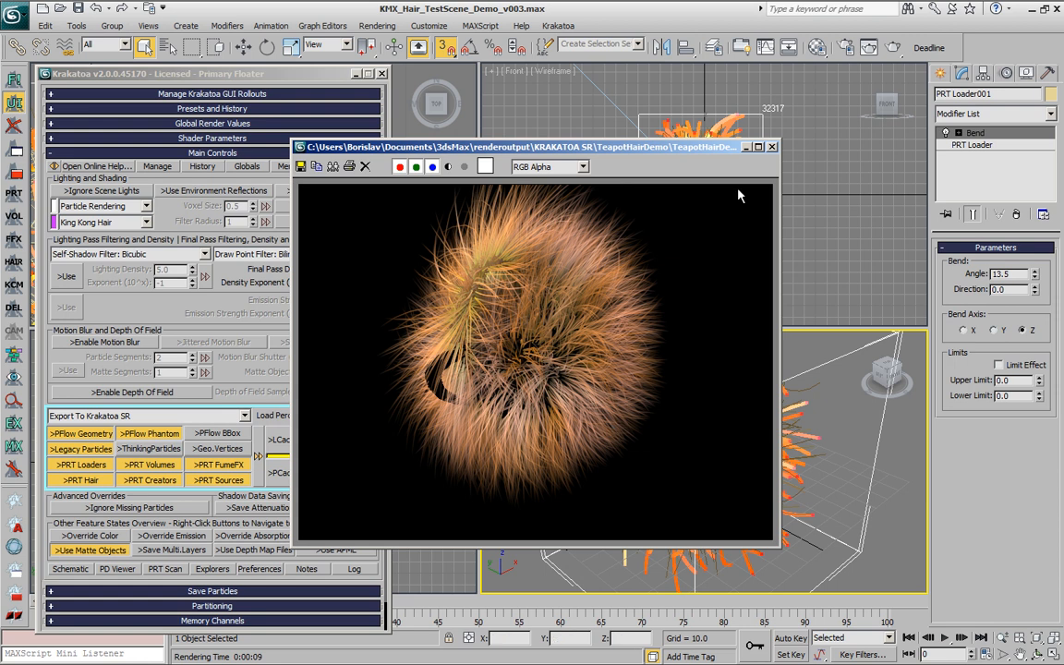
click(772, 146)
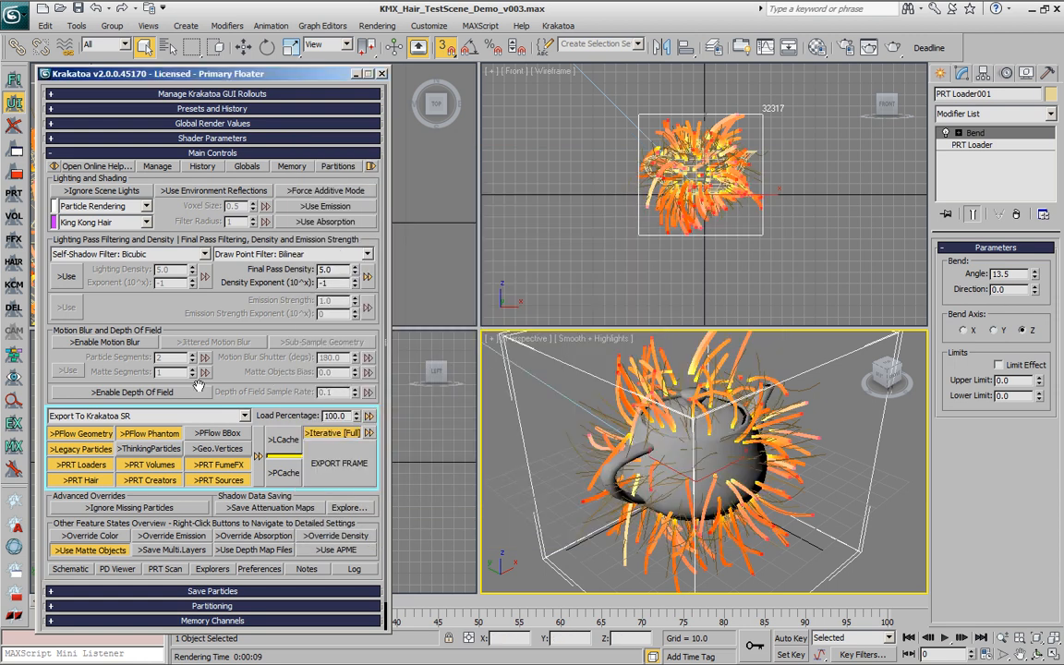